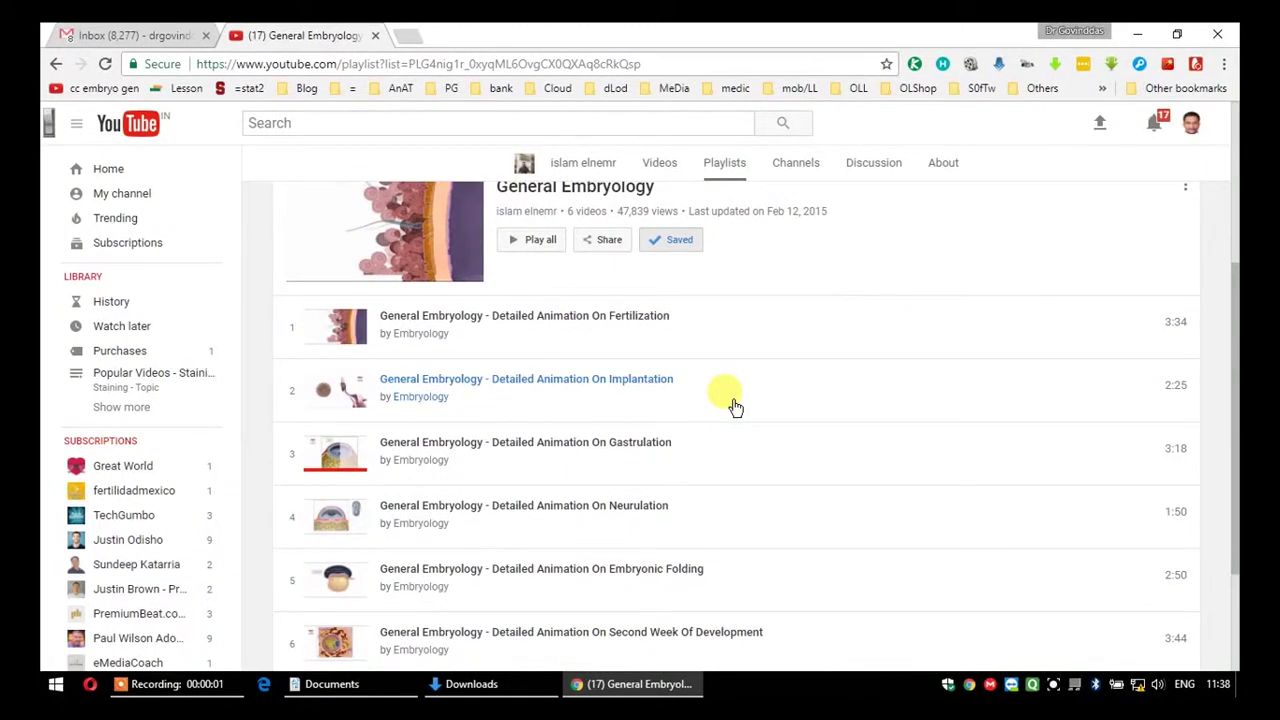
# - Scroll through the playlist, then open and dismiss the Link Klipper popup
pyautogui.scroll(-2, 733, 405)
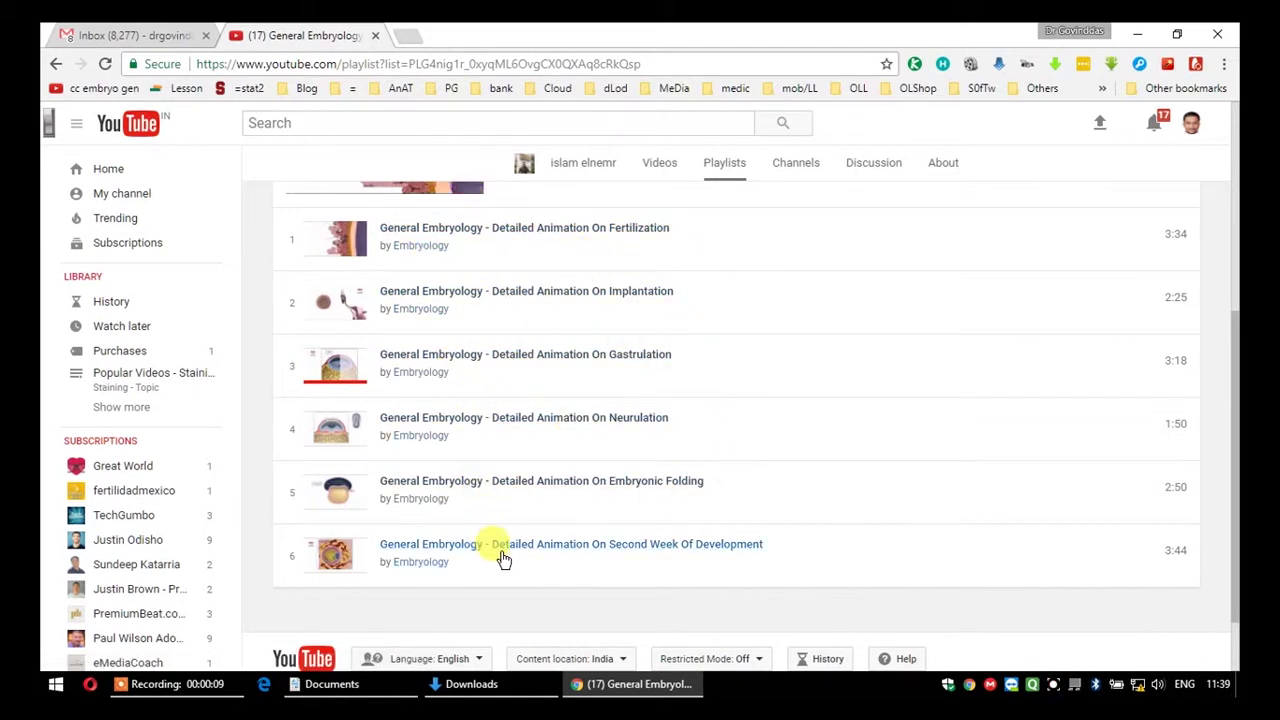
pyautogui.scroll(5, 690, 505)
pyautogui.scroll(-2, 760, 450)
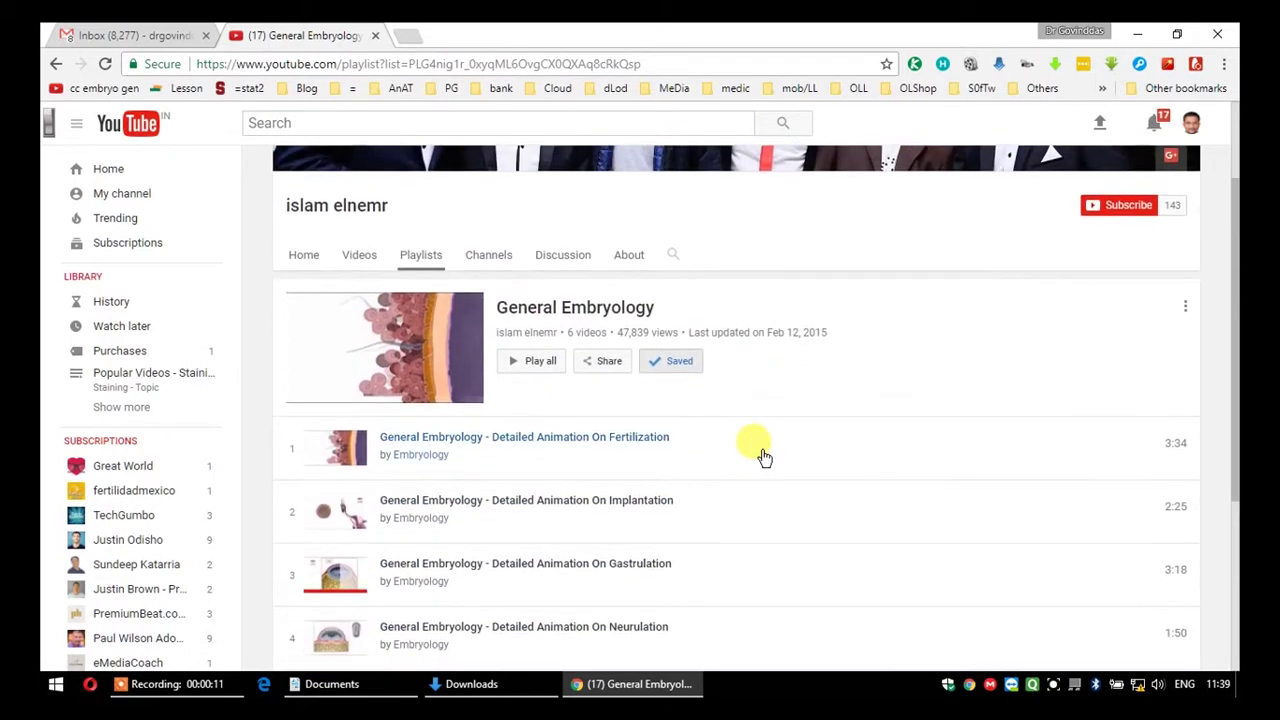
pyautogui.scroll(-3, 763, 457)
pyautogui.scroll(4, 763, 457)
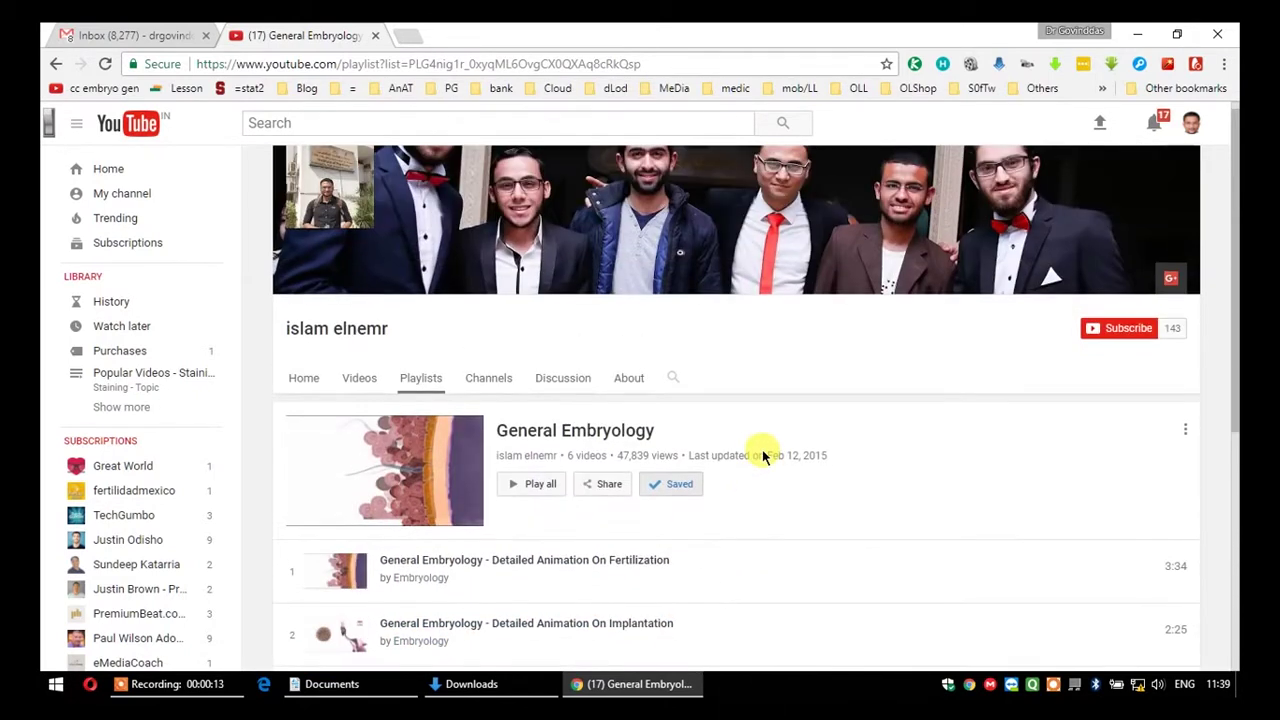
pyautogui.scroll(-2, 763, 457)
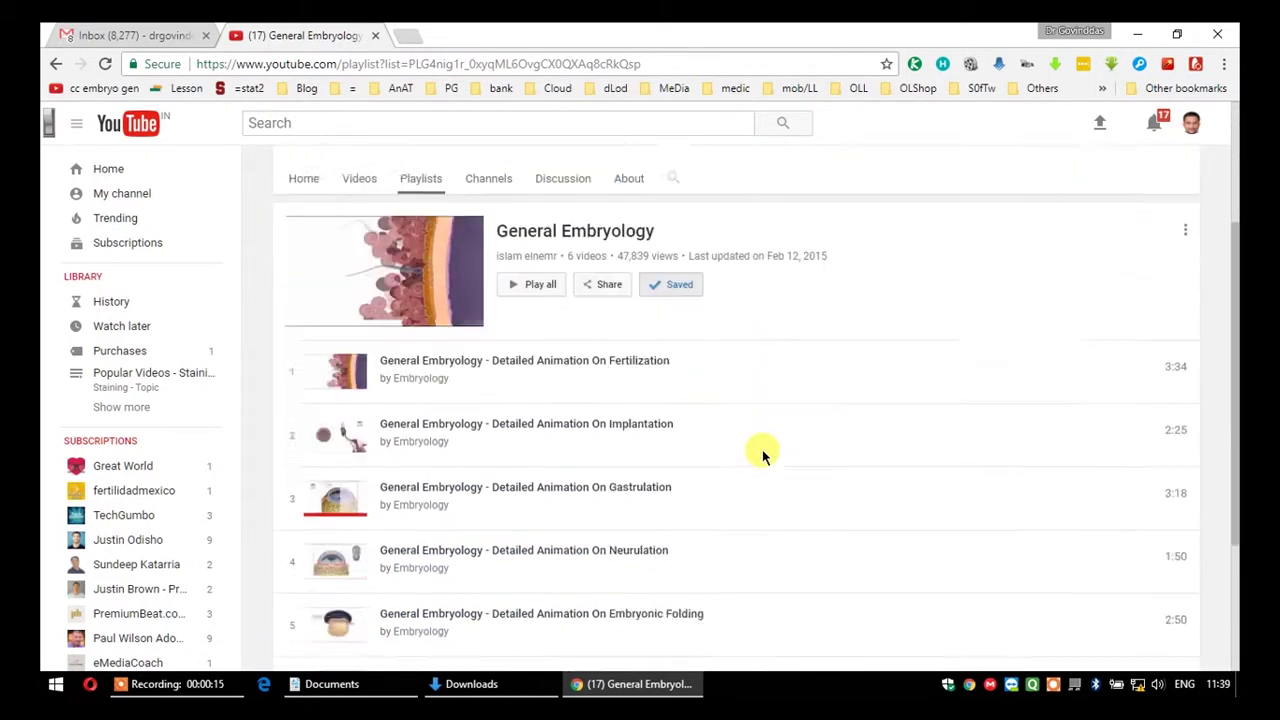
pyautogui.scroll(-1, 763, 450)
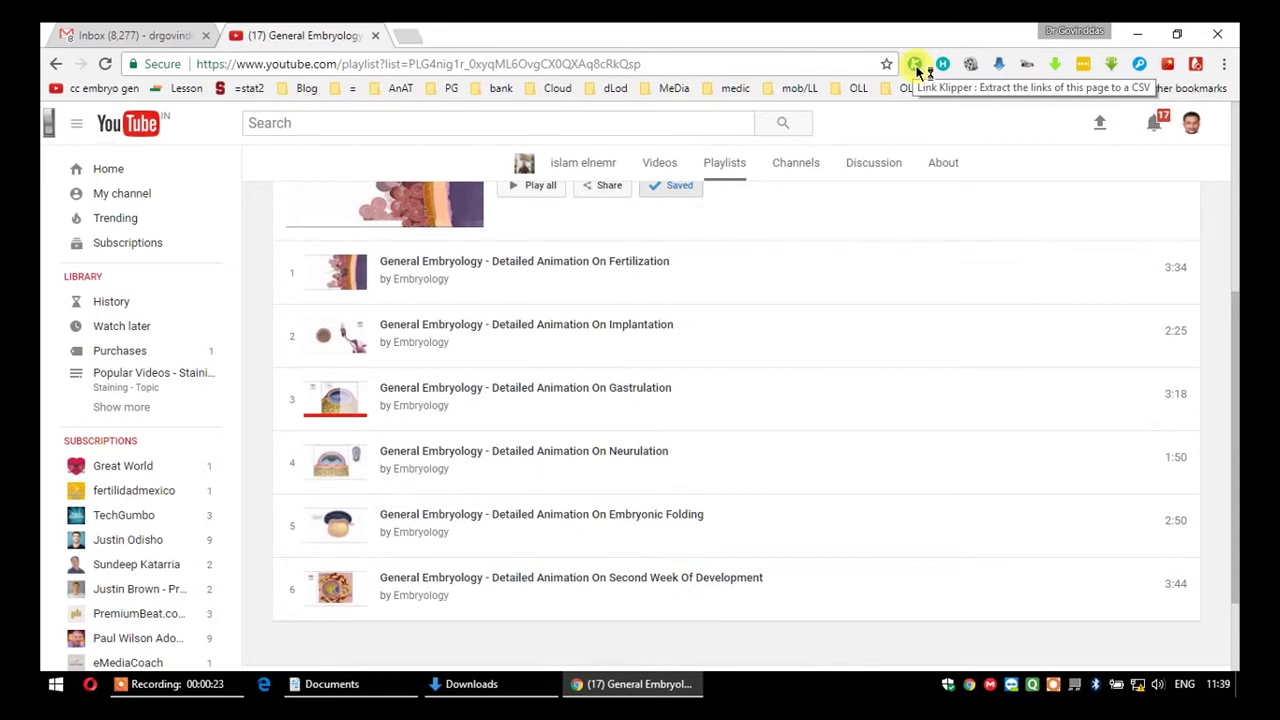
pyautogui.click(916, 66)
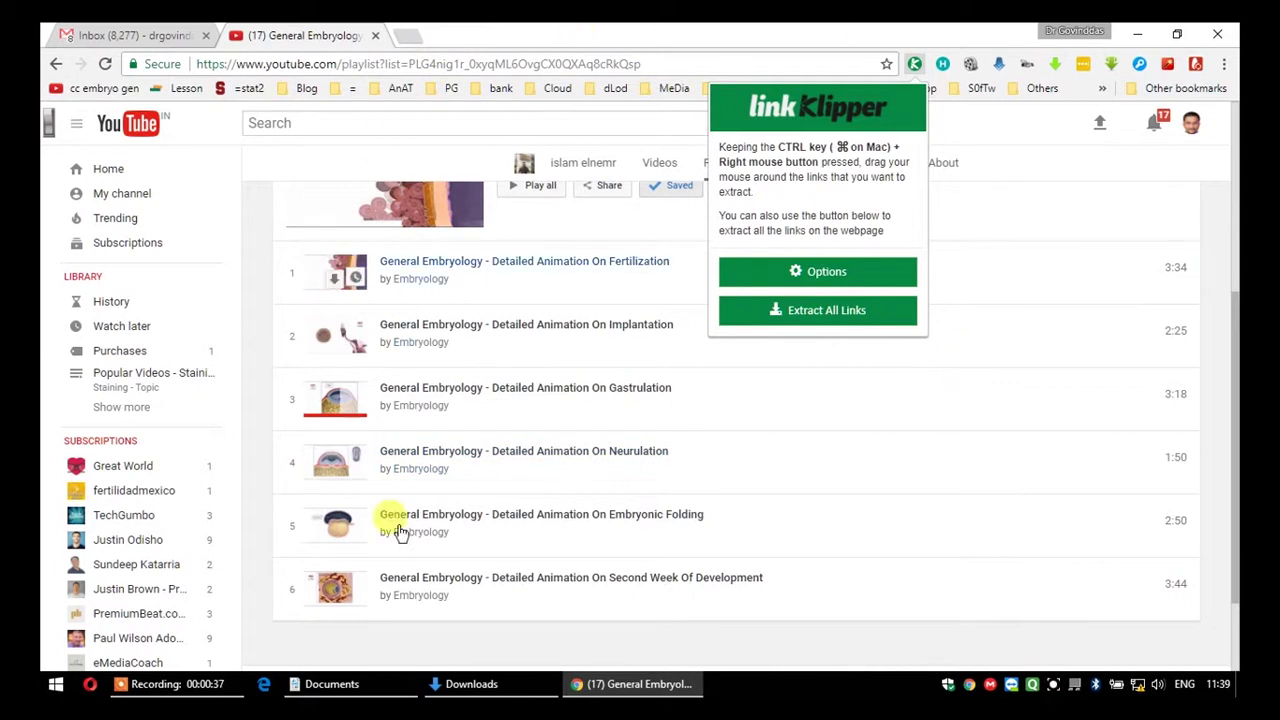
pyautogui.click(545, 31)
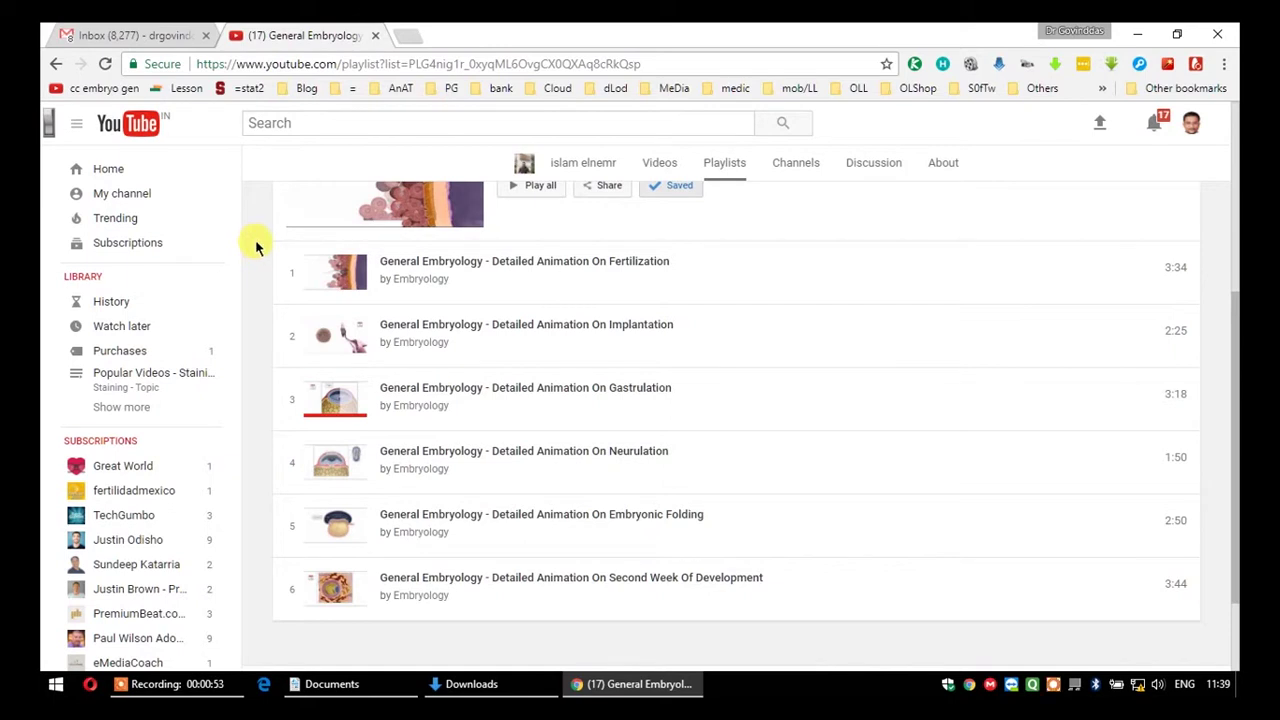
# - Ctrl-drag around the six playlist rows to export their links, then open the text file
pyautogui.moveTo(339, 270)
pyautogui.mouseDown()
pyautogui.moveTo(821, 606)
pyautogui.moveTo(810, 636)
pyautogui.mouseUp()
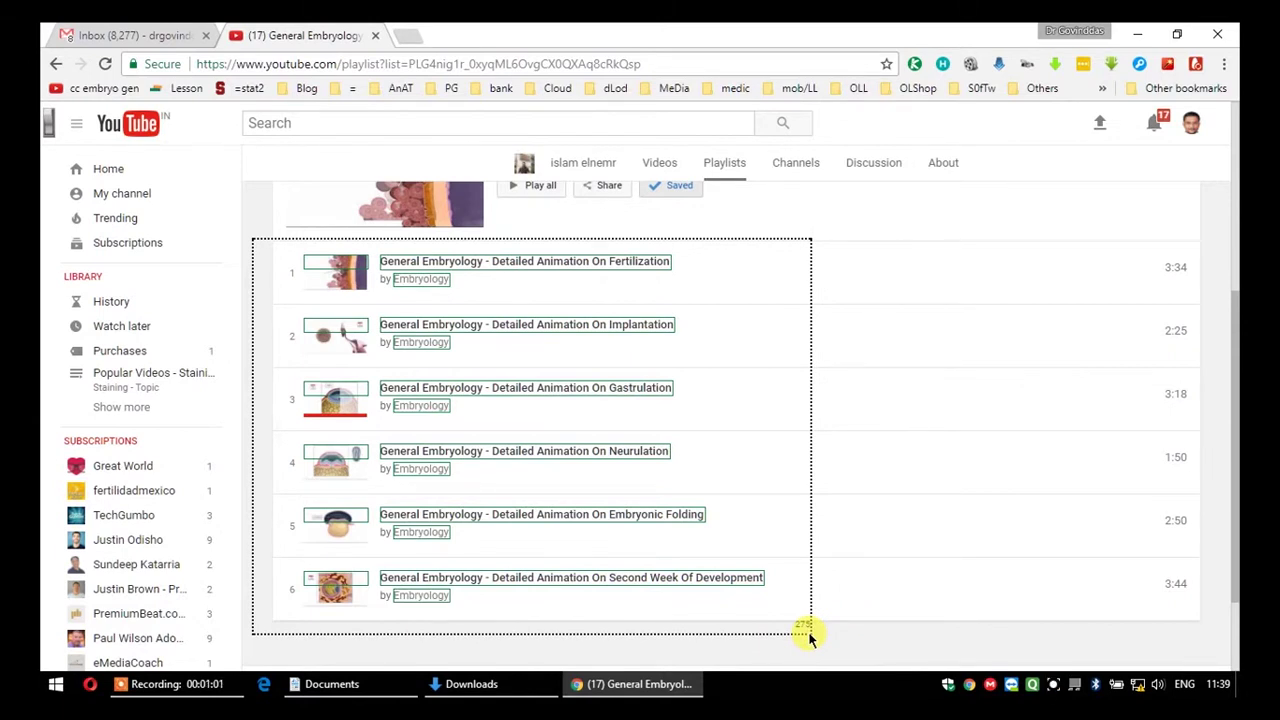
pyautogui.moveTo(810, 637); pyautogui.dragTo(813, 635)
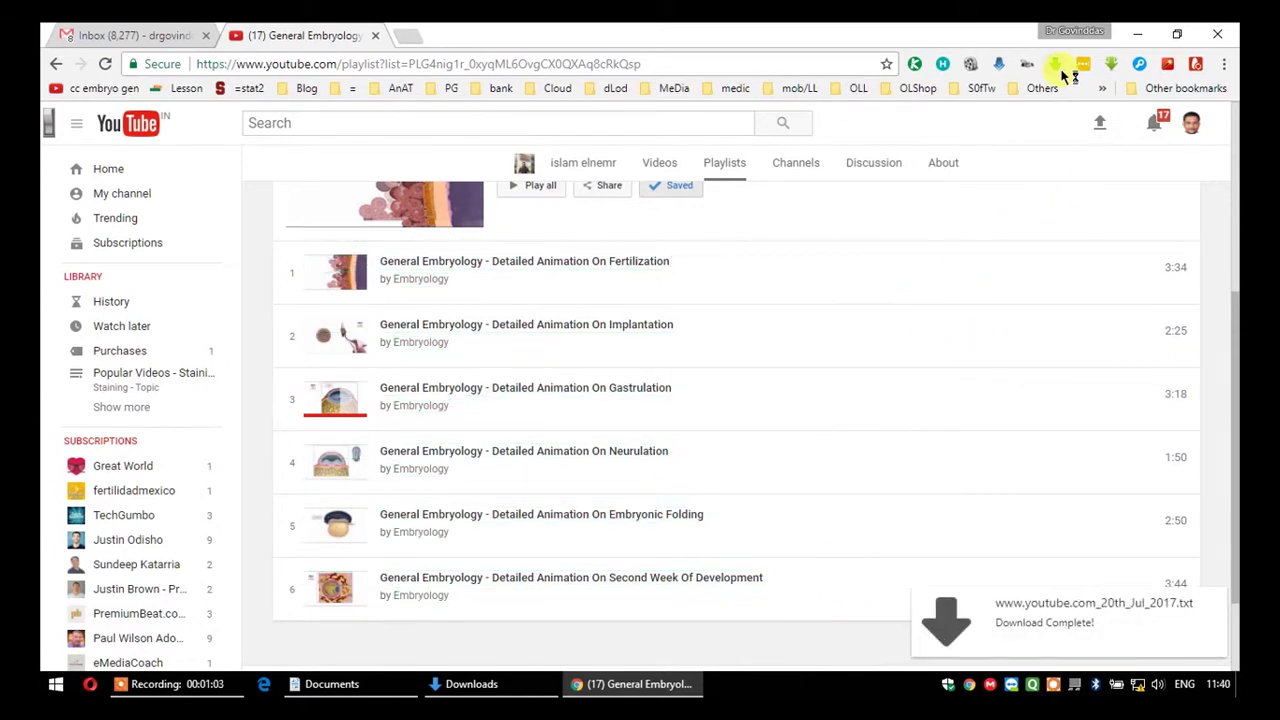
pyautogui.moveTo(1068, 613)
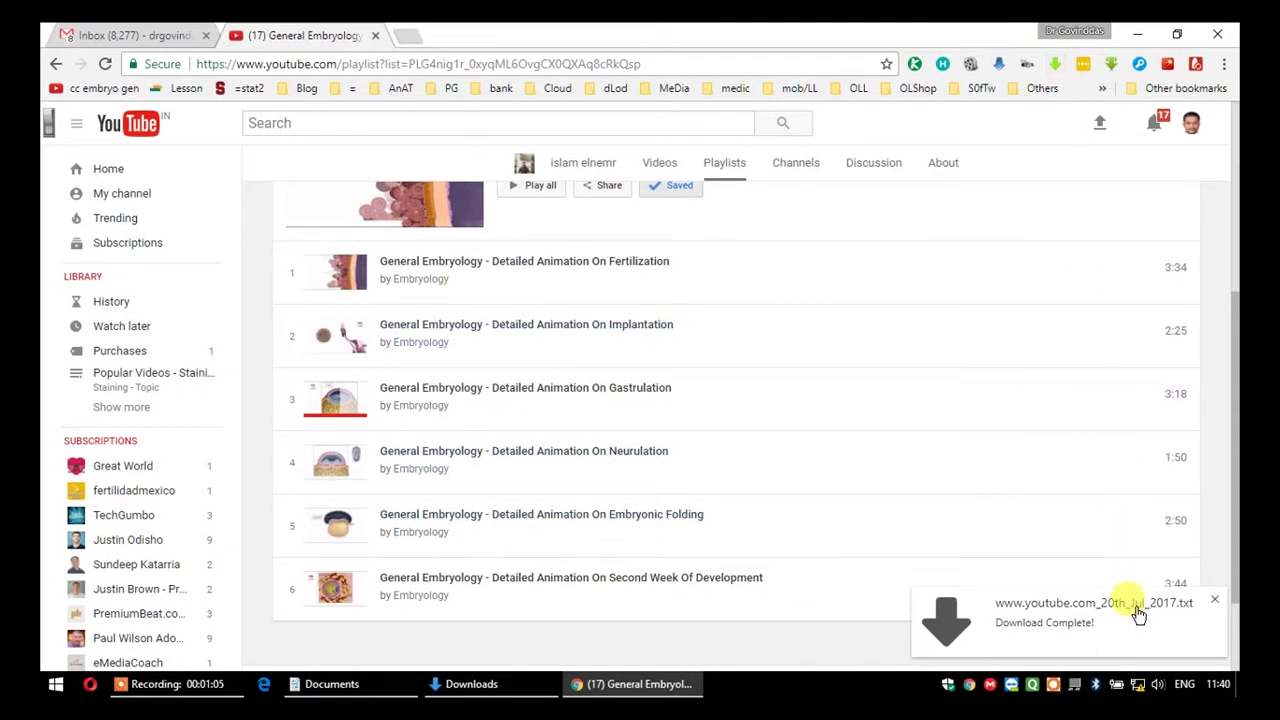
pyautogui.click(1138, 614)
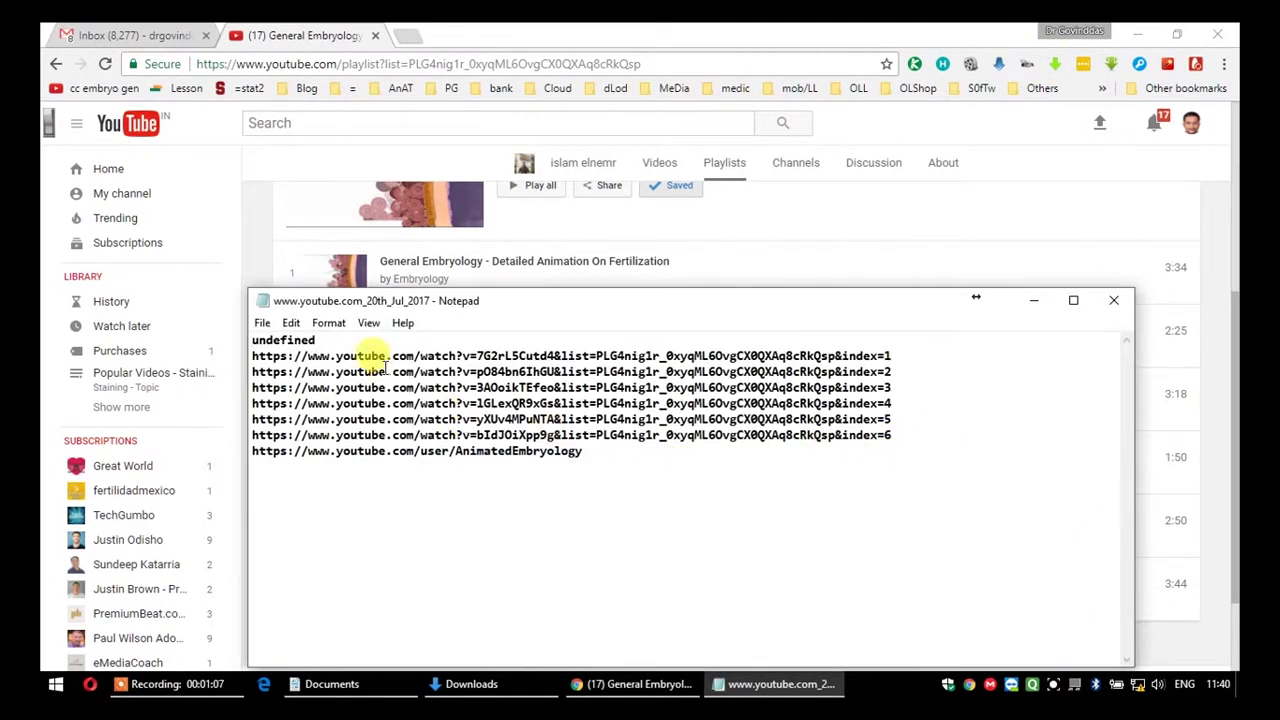
# - Delete the channel link and the word 'undefined' so only six video URLs remain
pyautogui.moveTo(634, 298); pyautogui.dragTo(717, 253)
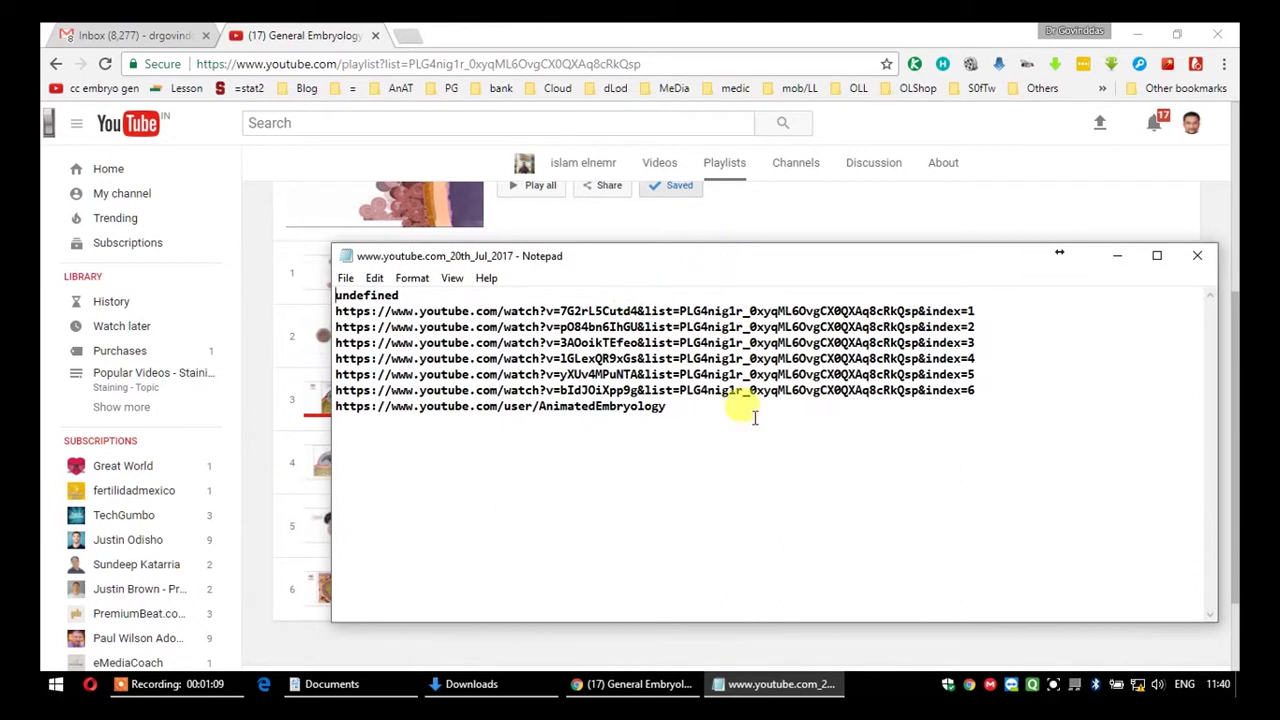
pyautogui.moveTo(693, 407); pyautogui.dragTo(335, 407)
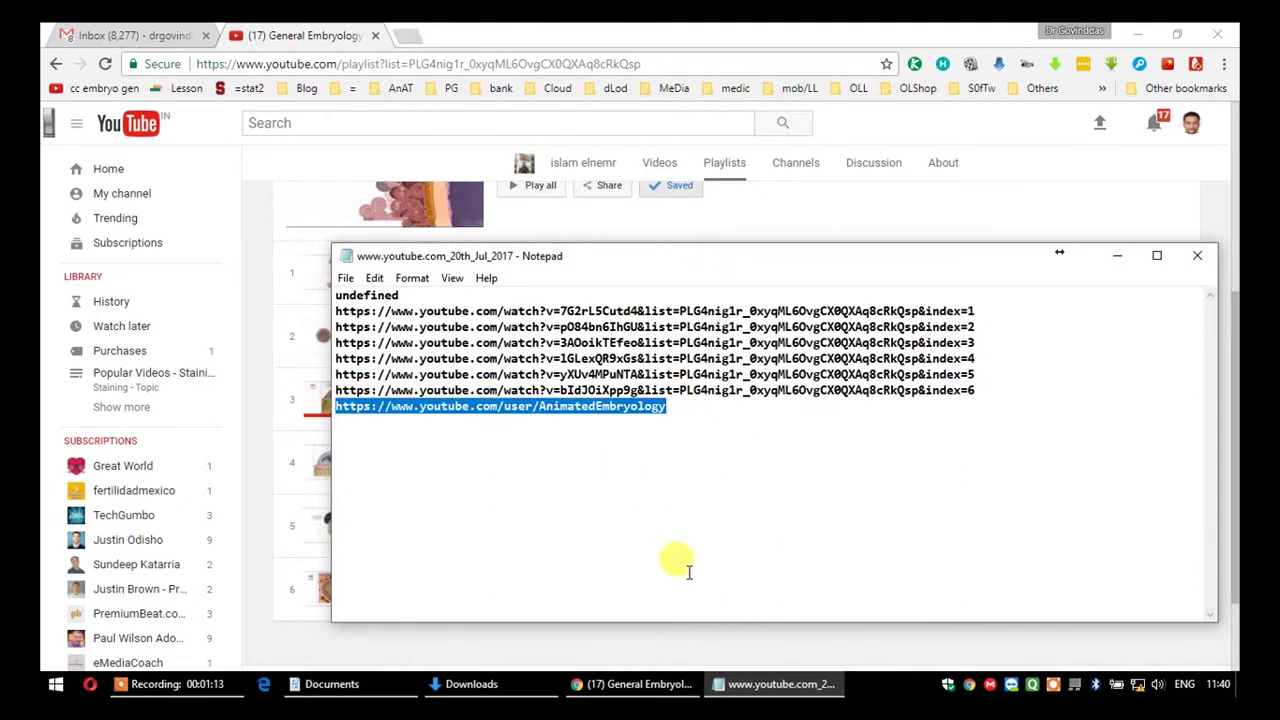
pyautogui.press('Delete')
pyautogui.moveTo(398, 294); pyautogui.dragTo(315, 294)
pyautogui.press('Delete')
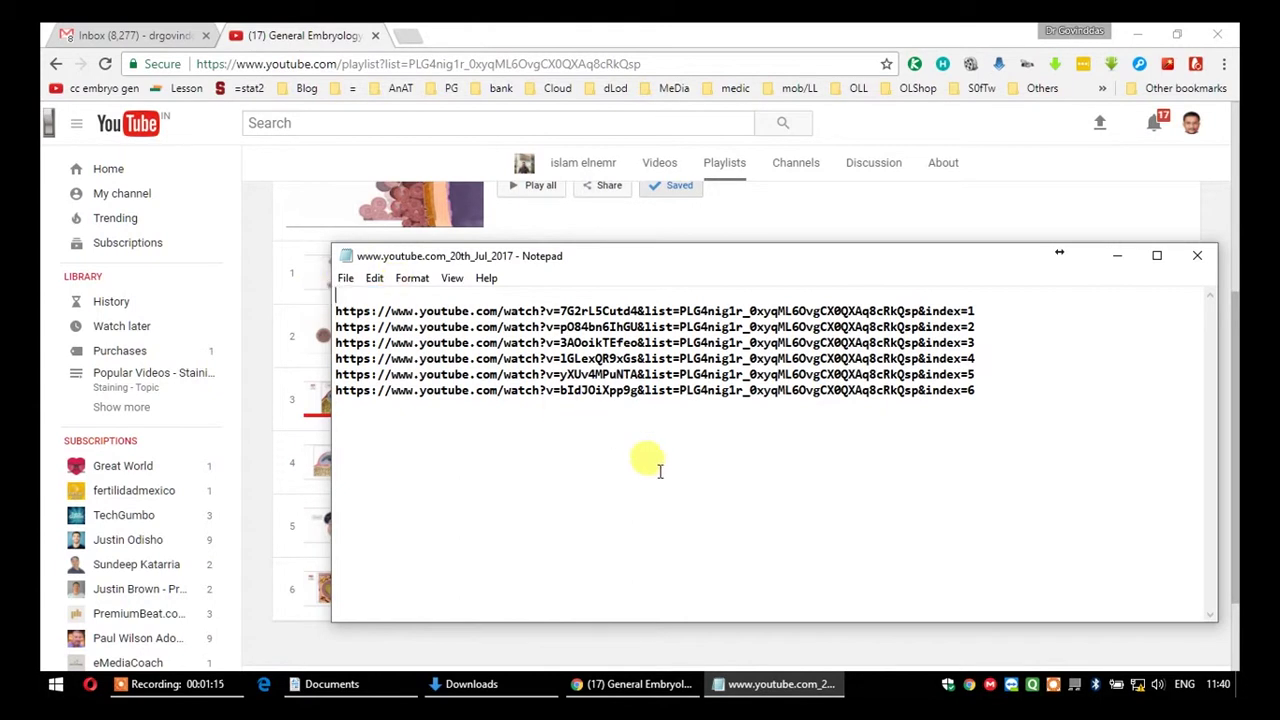
pyautogui.click(830, 32)
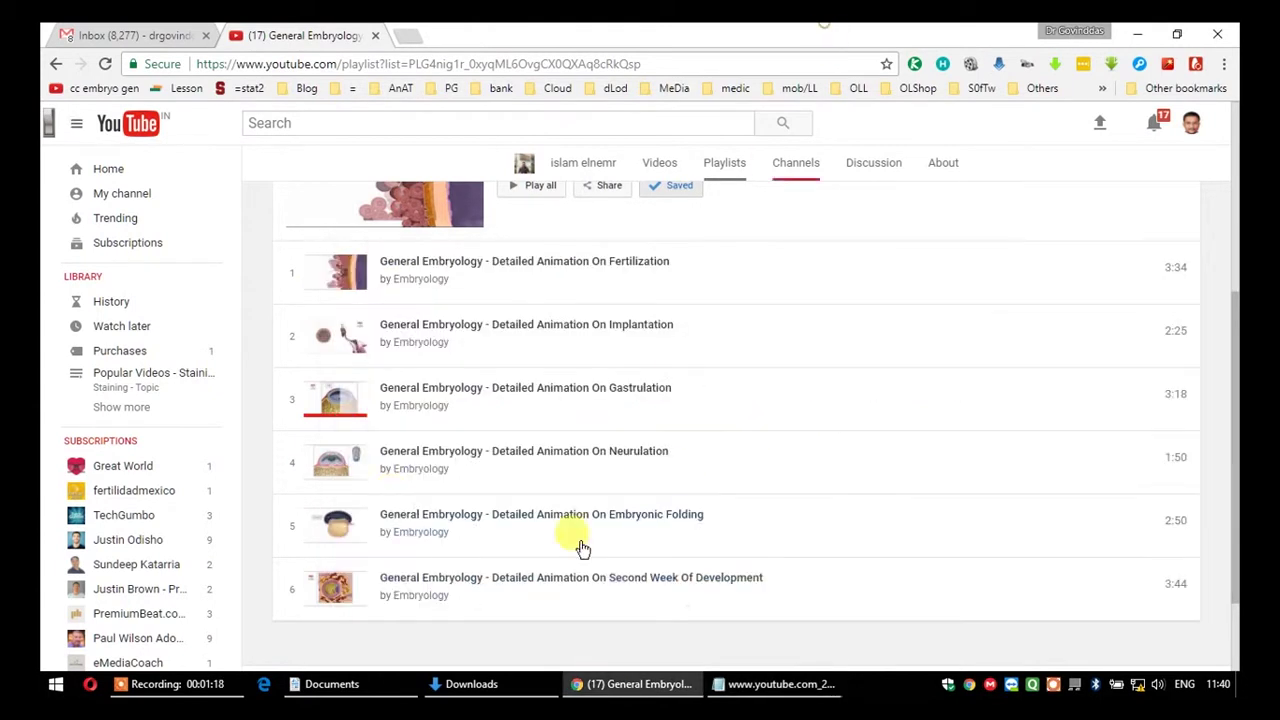
pyautogui.click(812, 686)
# - Copy the first link and paste-and-go it in a new tab to test the Fertilization video
pyautogui.moveTo(985, 311); pyautogui.dragTo(336, 312)
pyautogui.rightClick(337, 314)
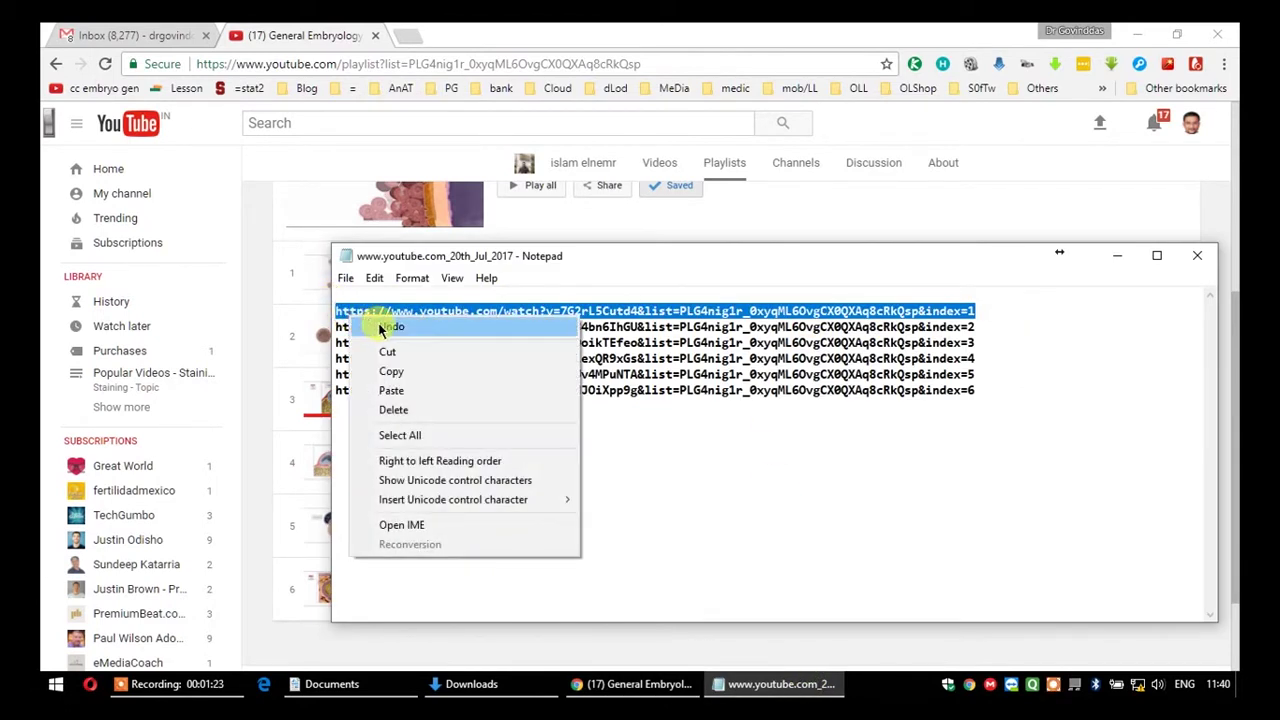
pyautogui.click(409, 370)
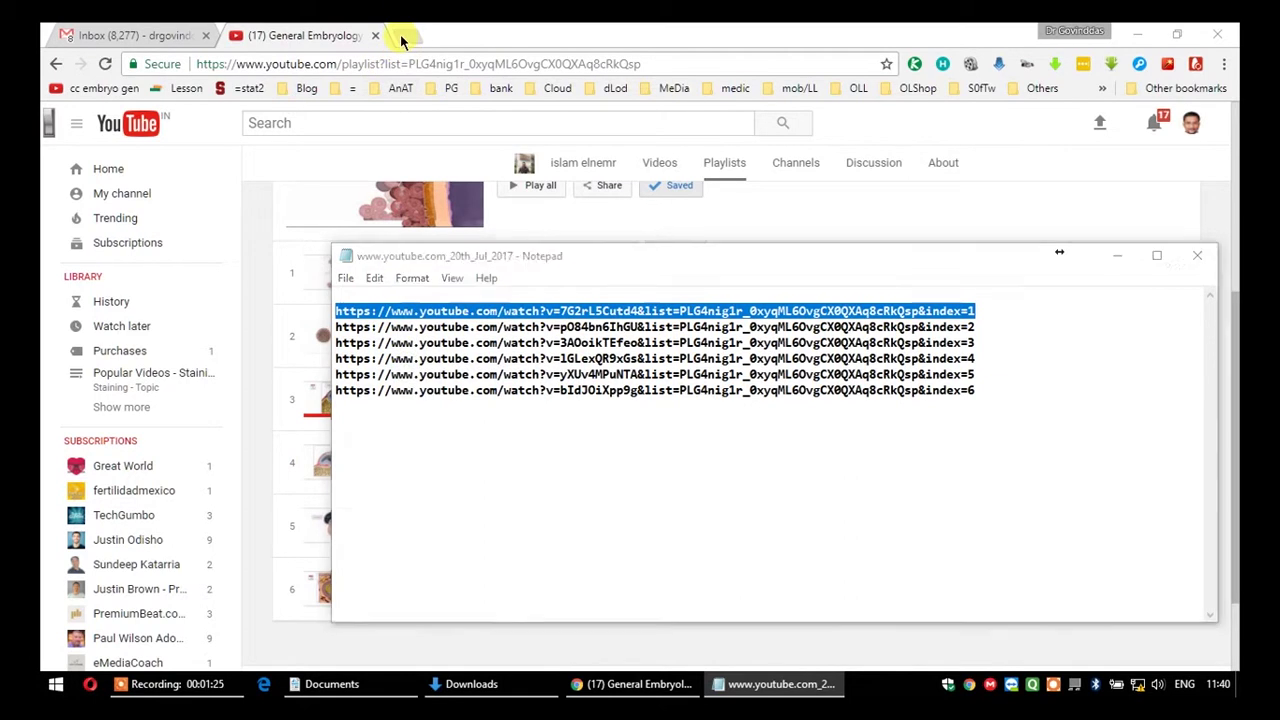
pyautogui.click(400, 38)
pyautogui.rightClick(454, 64)
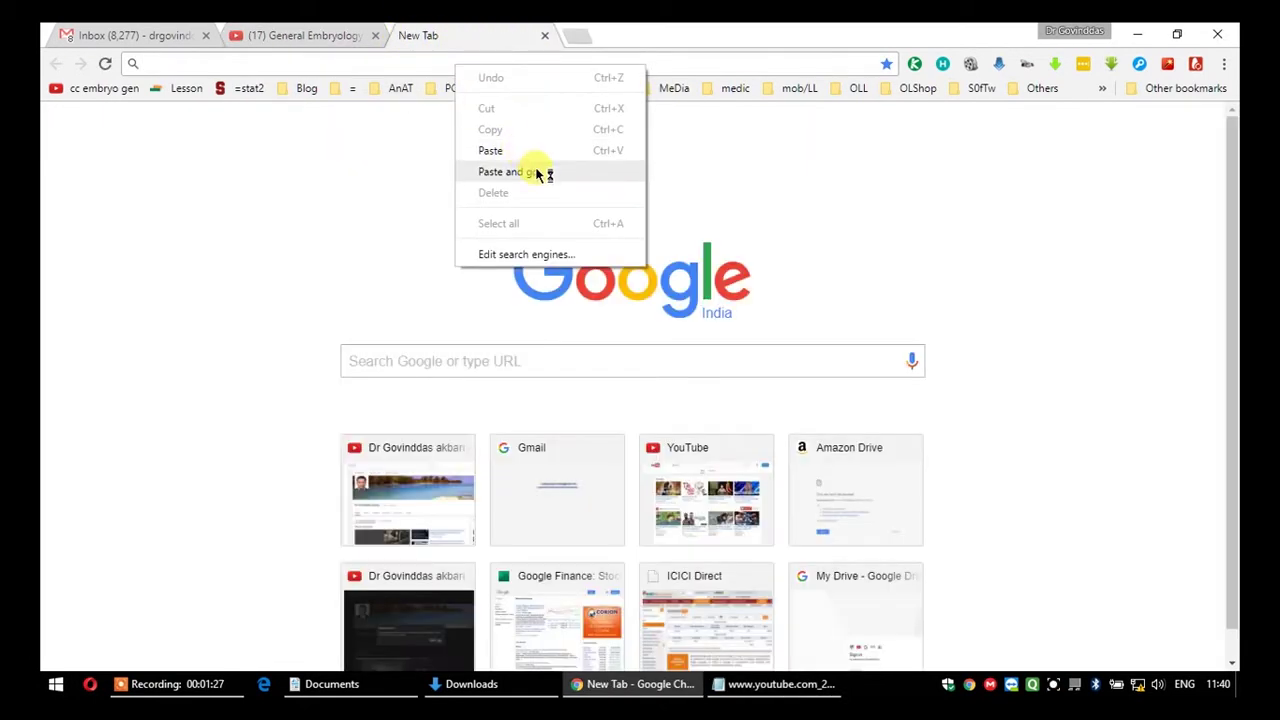
pyautogui.click(536, 171)
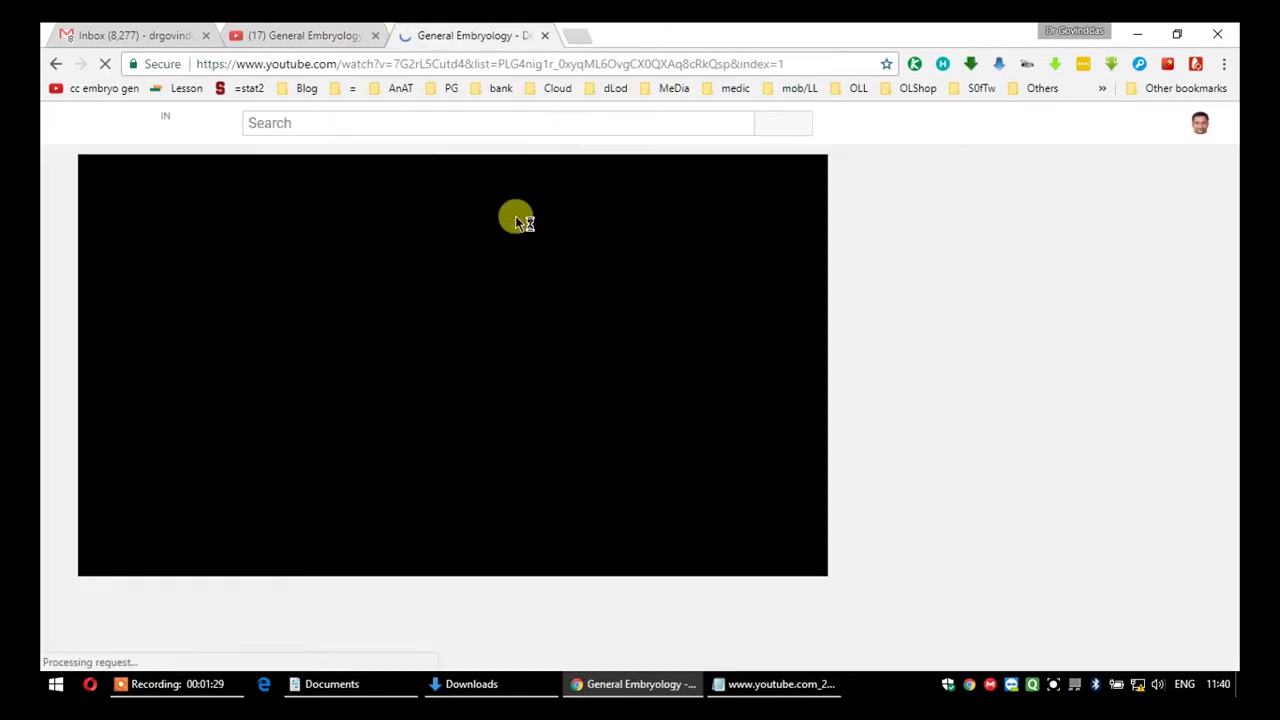
pyautogui.scroll(-1, 258, 505)
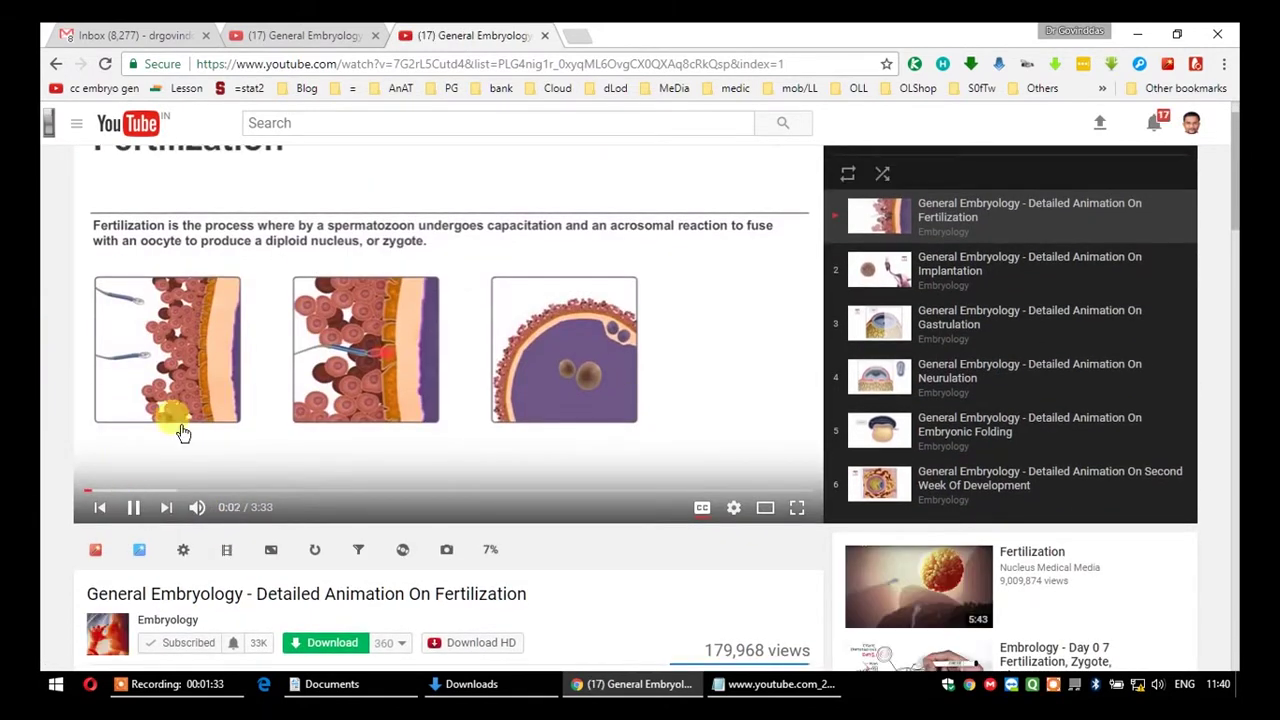
pyautogui.click(546, 36)
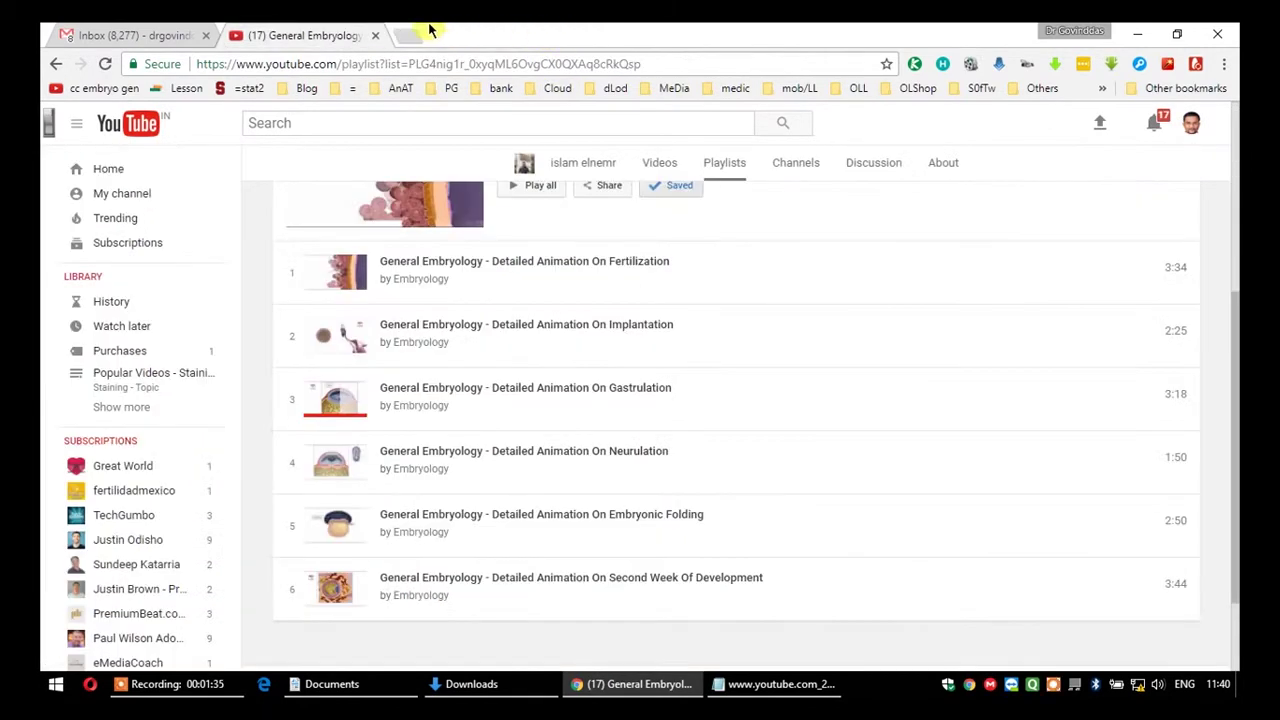
# - Open the first playlist video in its own tab, close it, and return to Notepad
pyautogui.middleClick(556, 261)
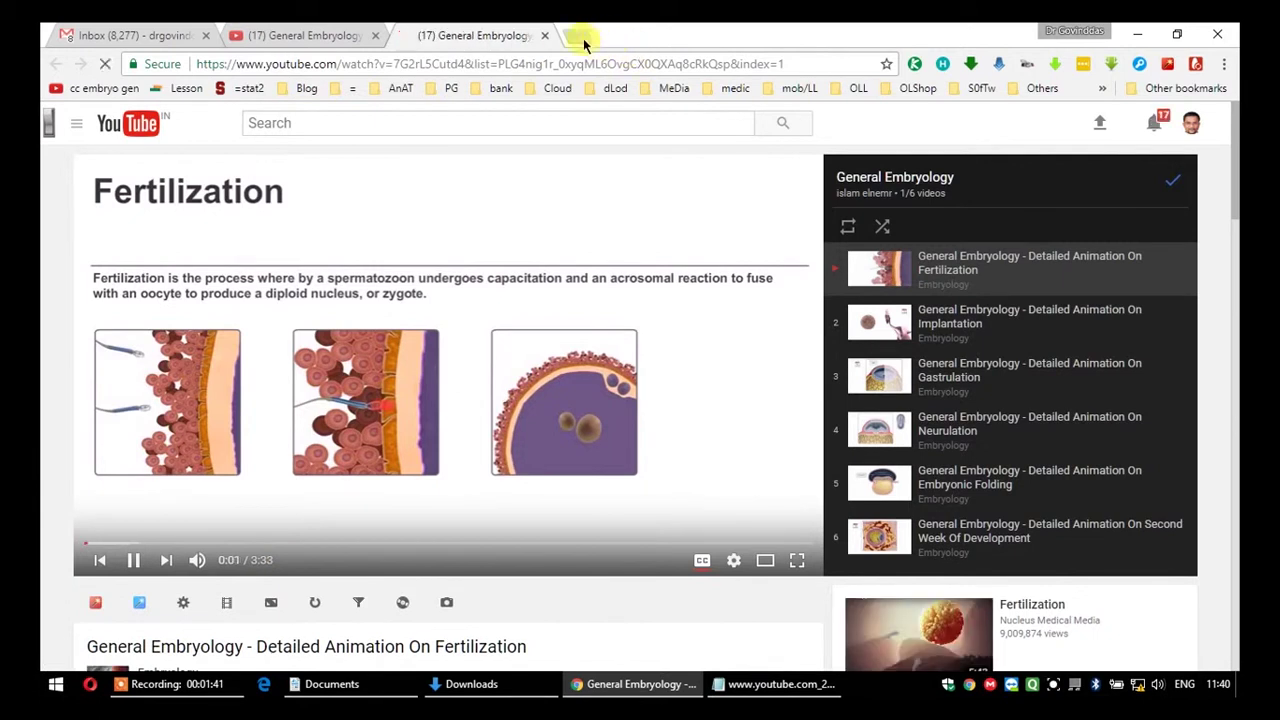
pyautogui.click(544, 35)
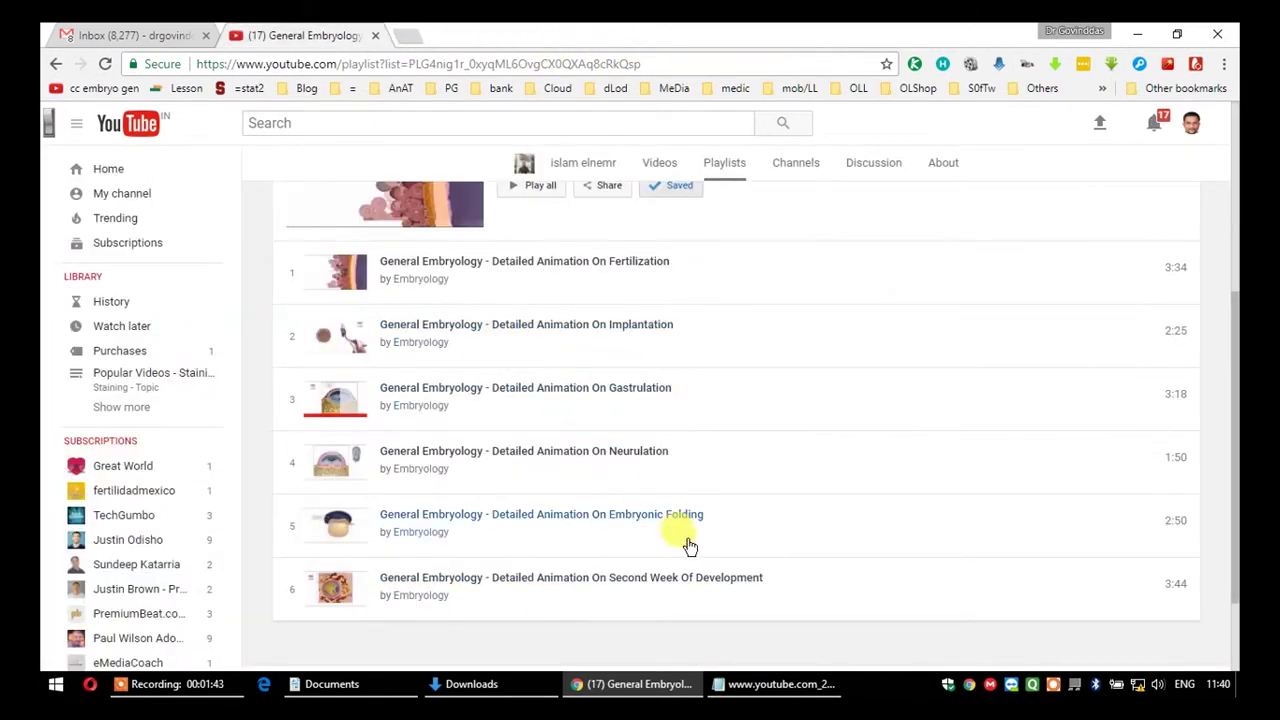
pyautogui.click(760, 684)
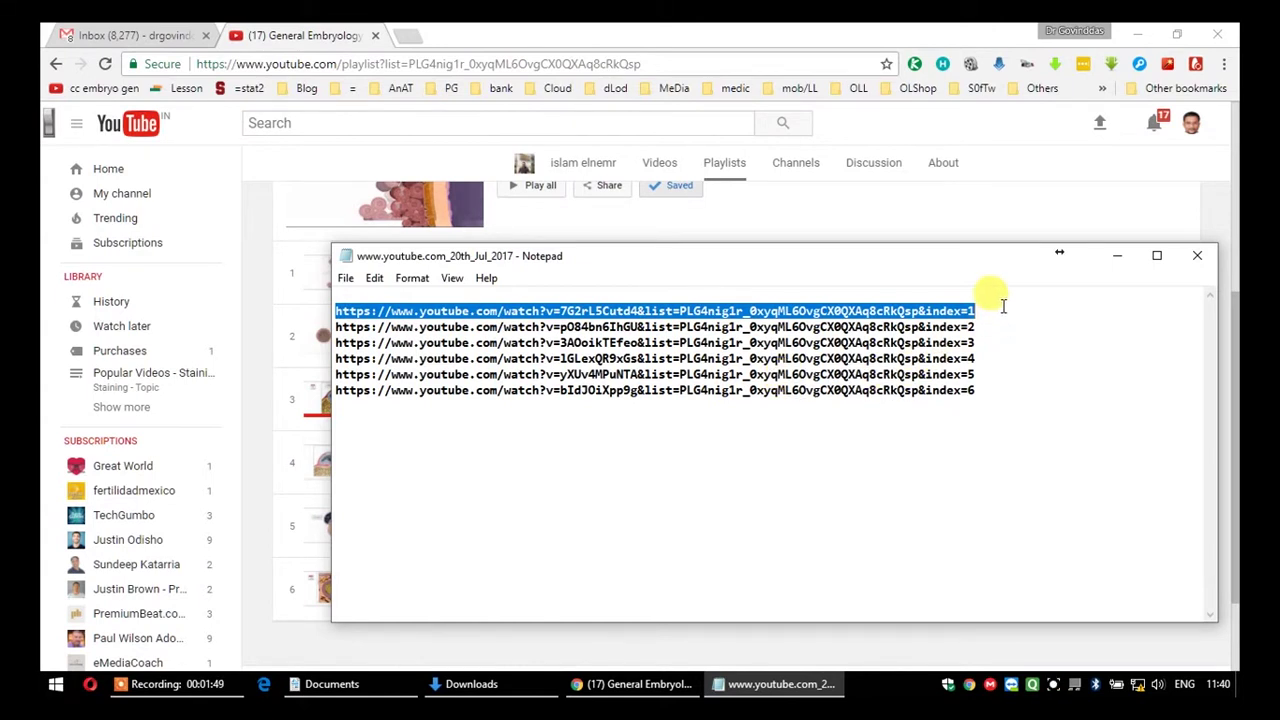
# - Copy the first video link and load goo.gl in a new tab
pyautogui.rightClick(873, 311)
pyautogui.click(942, 366)
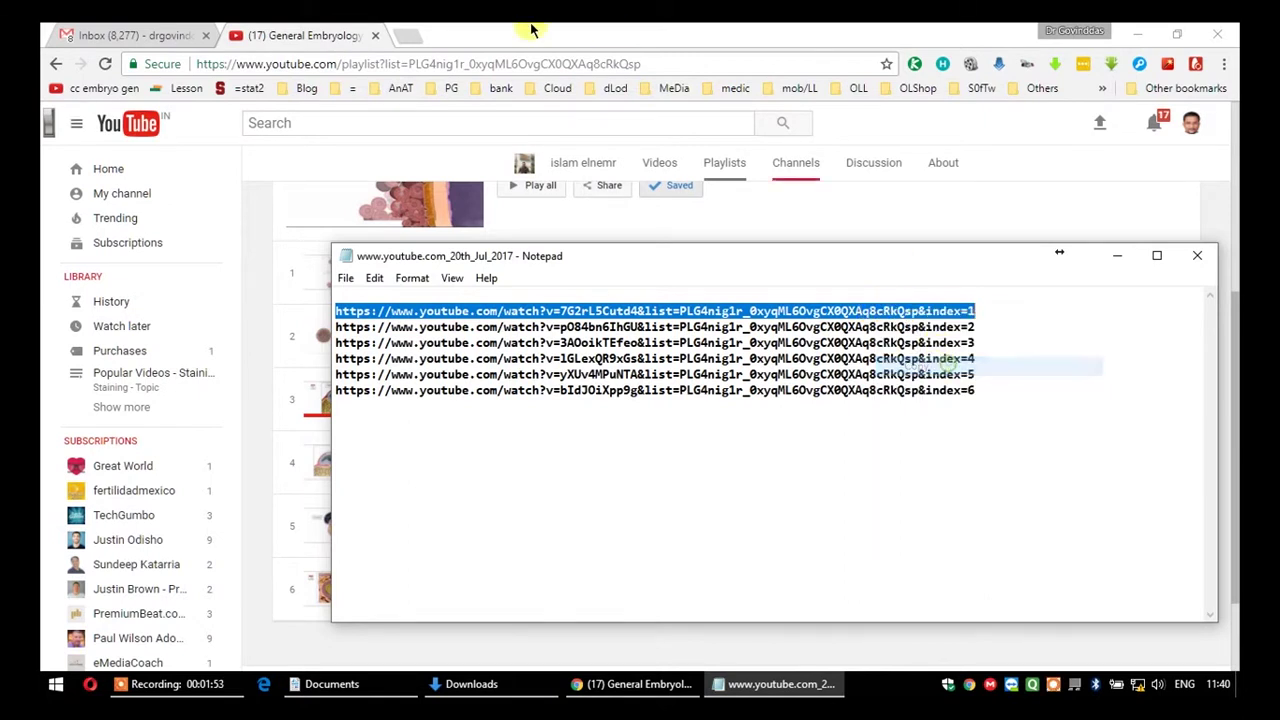
pyautogui.click(402, 36)
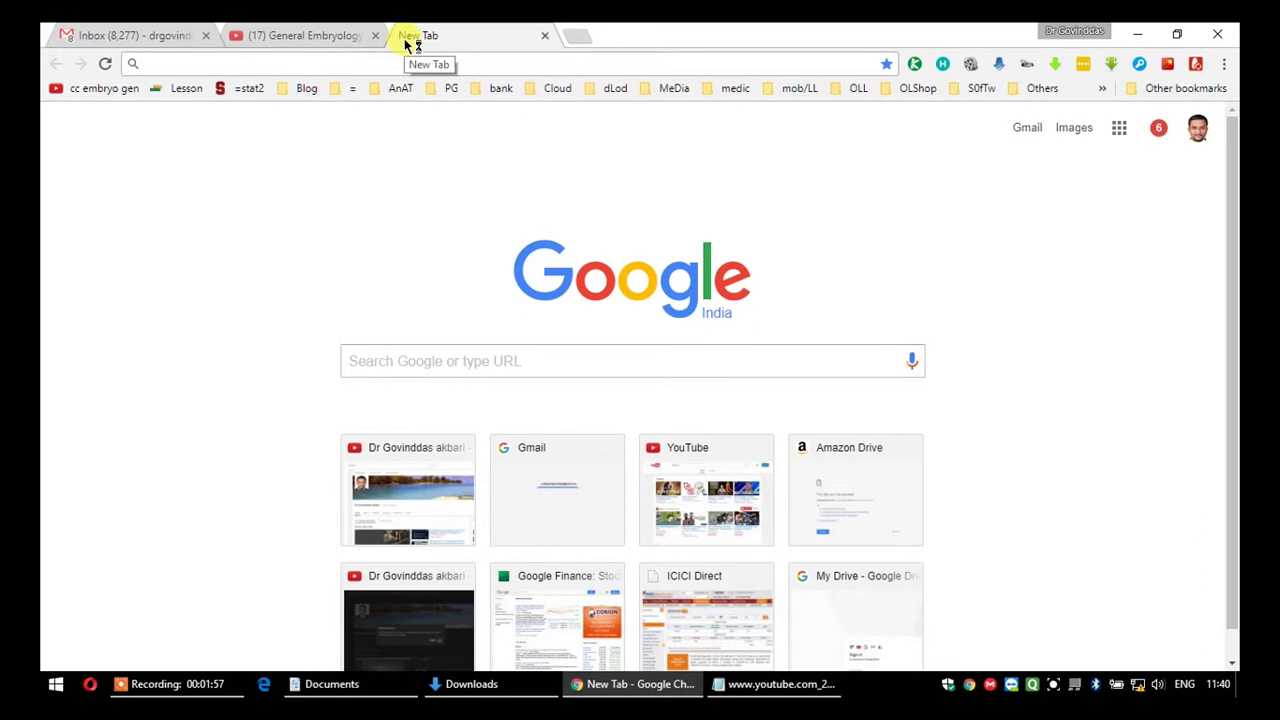
pyautogui.write('goo')
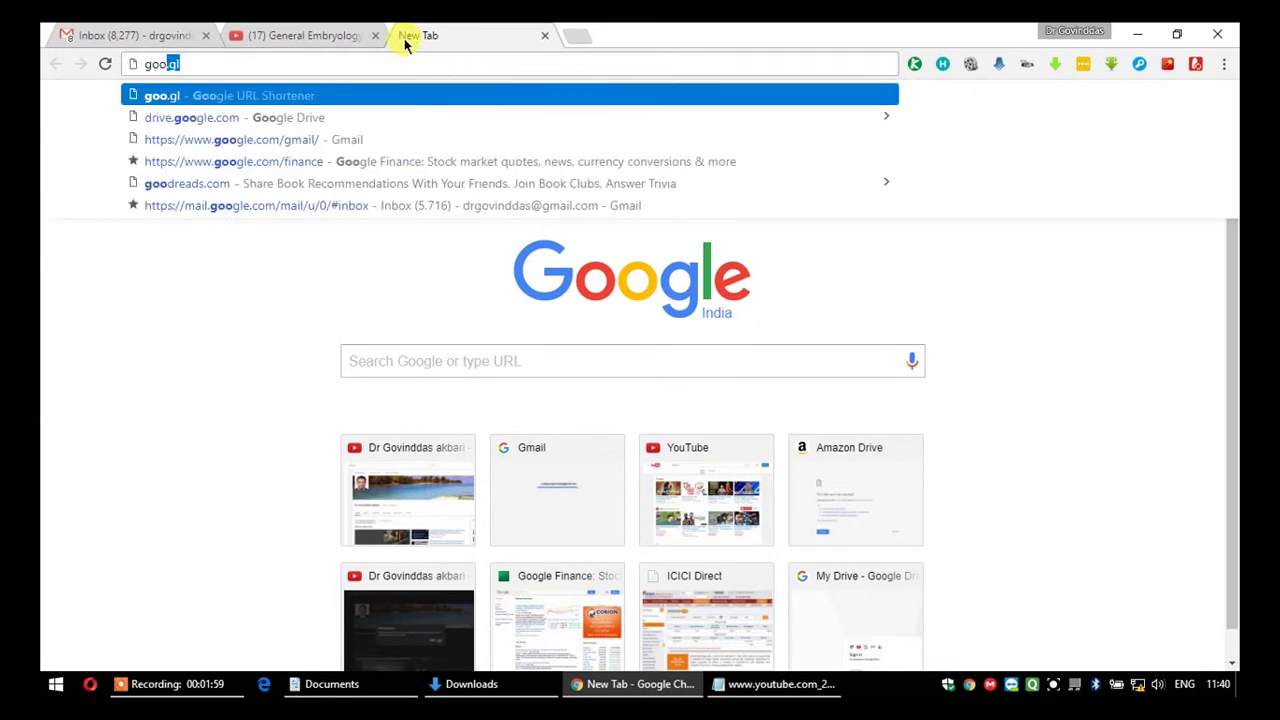
pyautogui.press('Return')
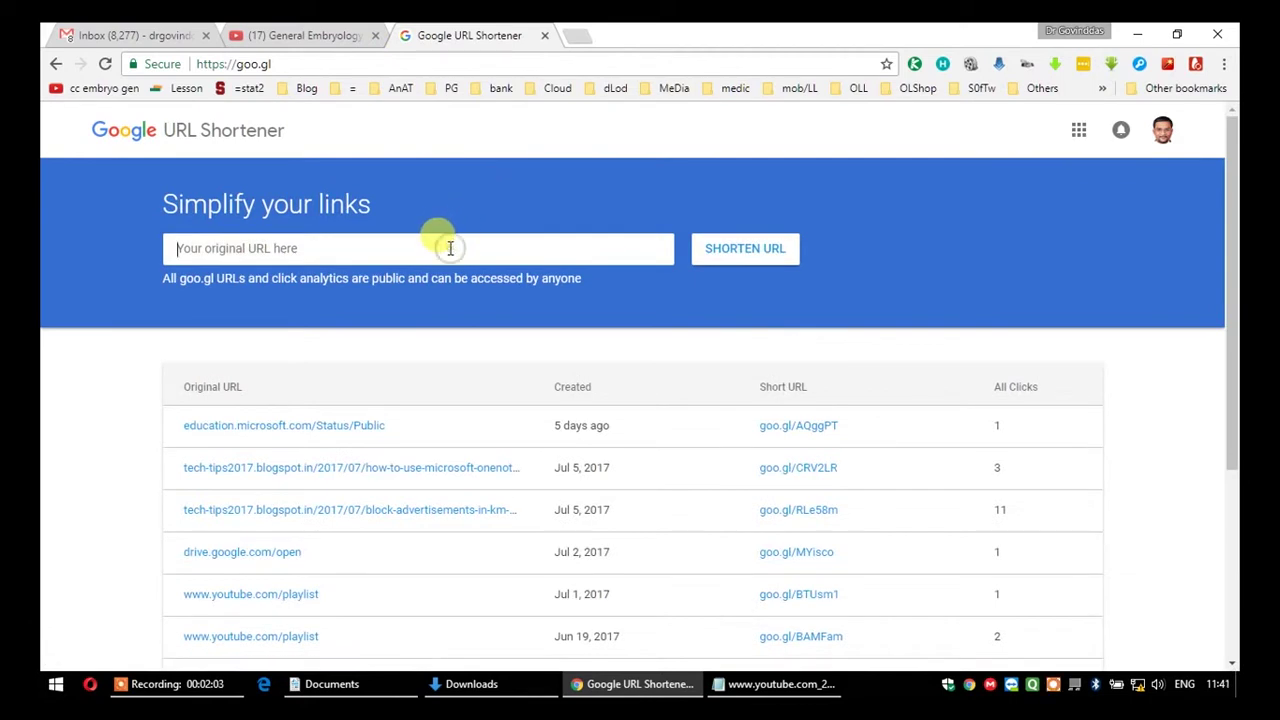
# - Shorten the pasted link to goo.gl/BXMEqk and copy the short link
pyautogui.click(450, 248)
pyautogui.hotkey('ctrl', 'v')
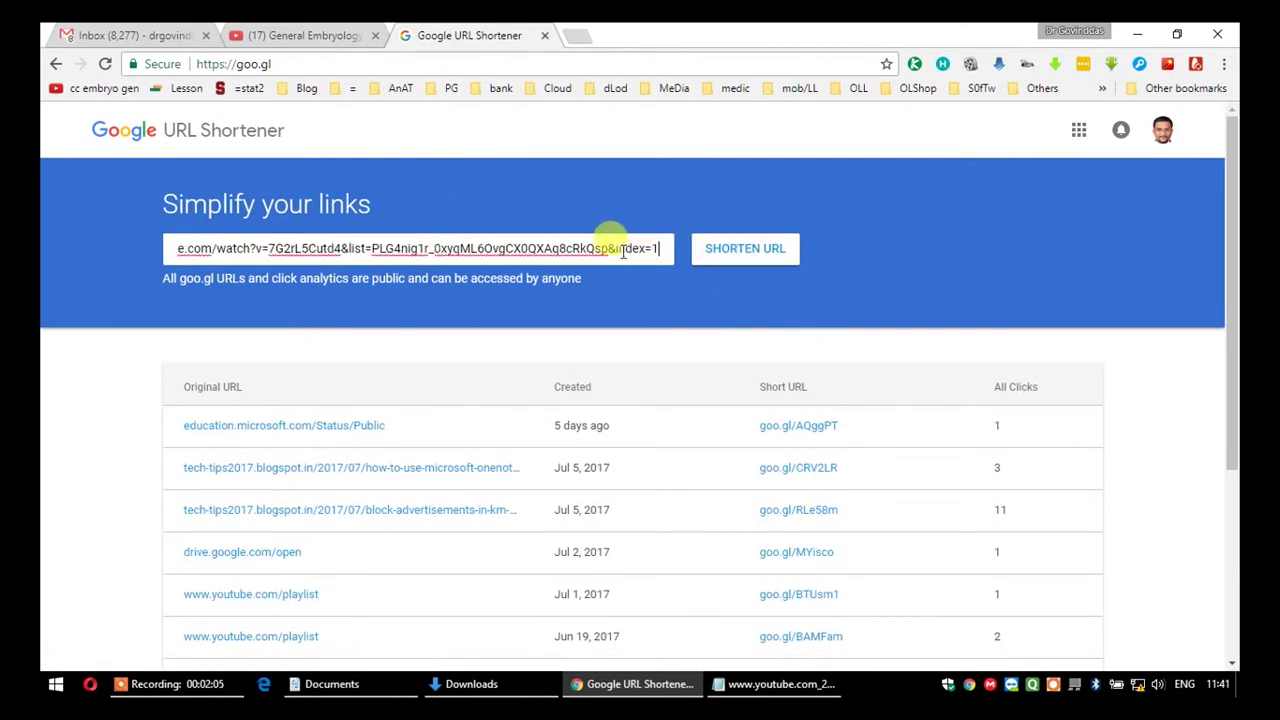
pyautogui.click(738, 249)
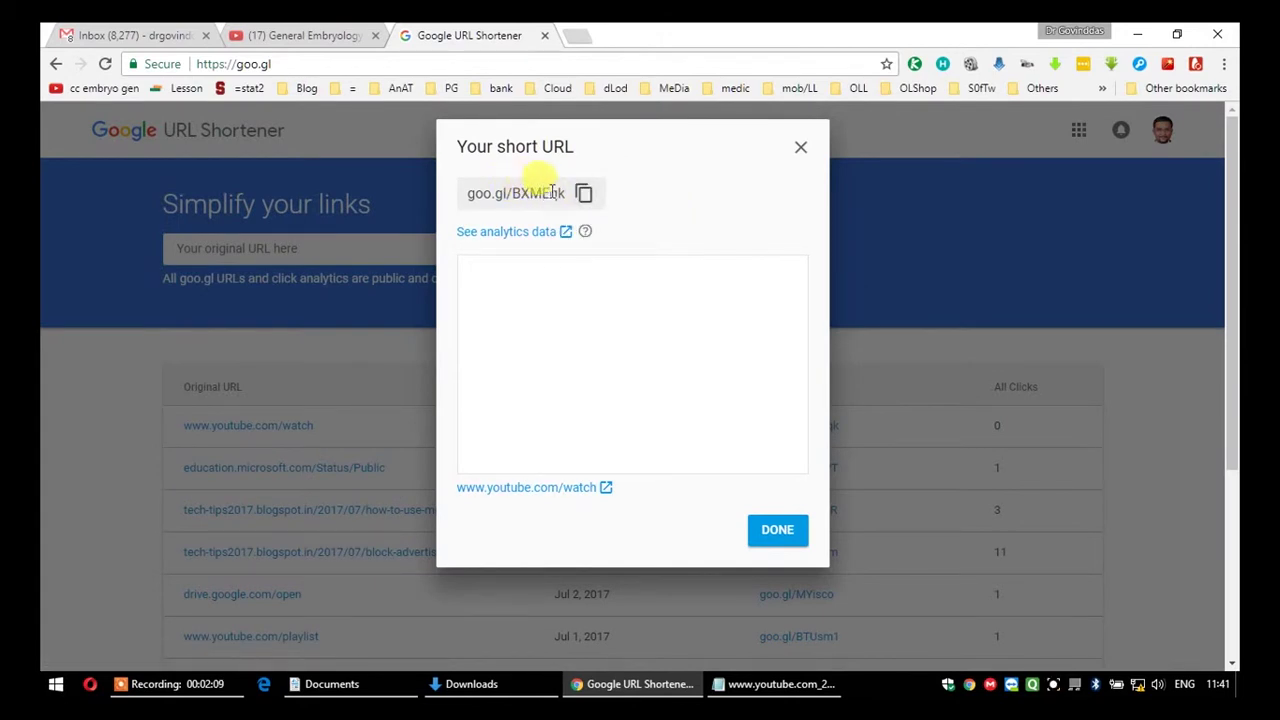
pyautogui.click(589, 193)
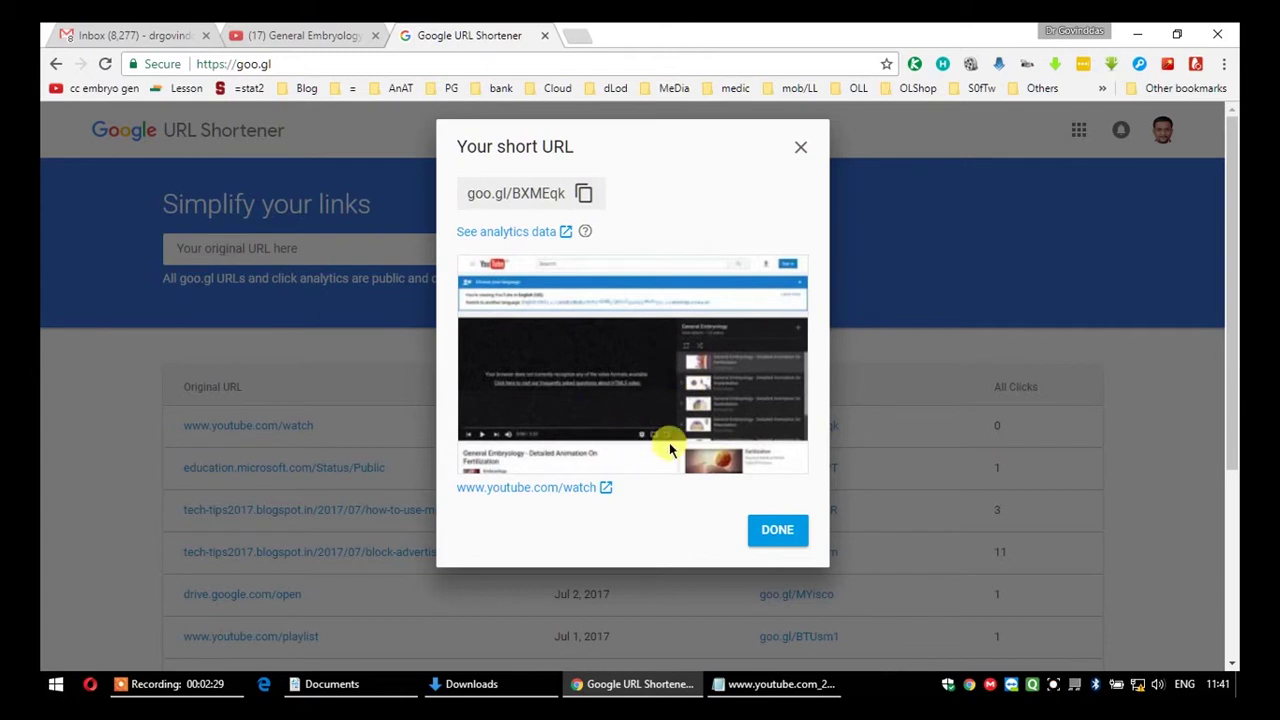
pyautogui.click(801, 152)
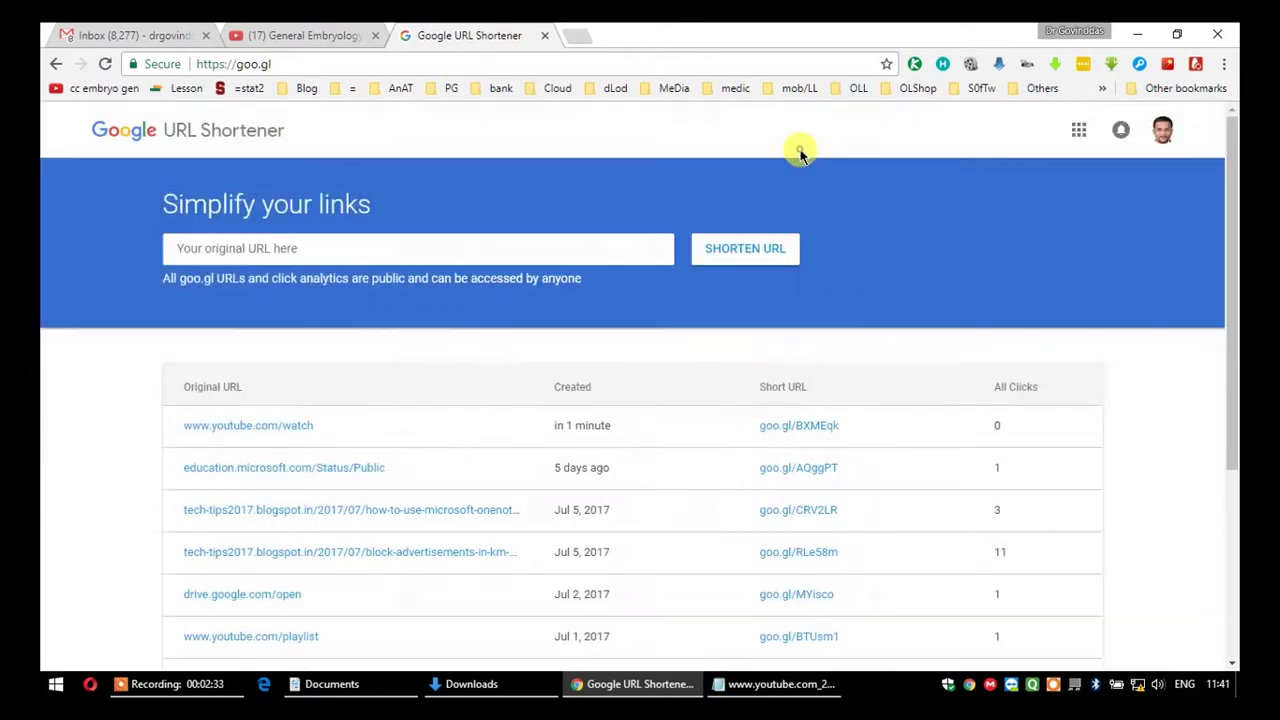
pyautogui.click(322, 34)
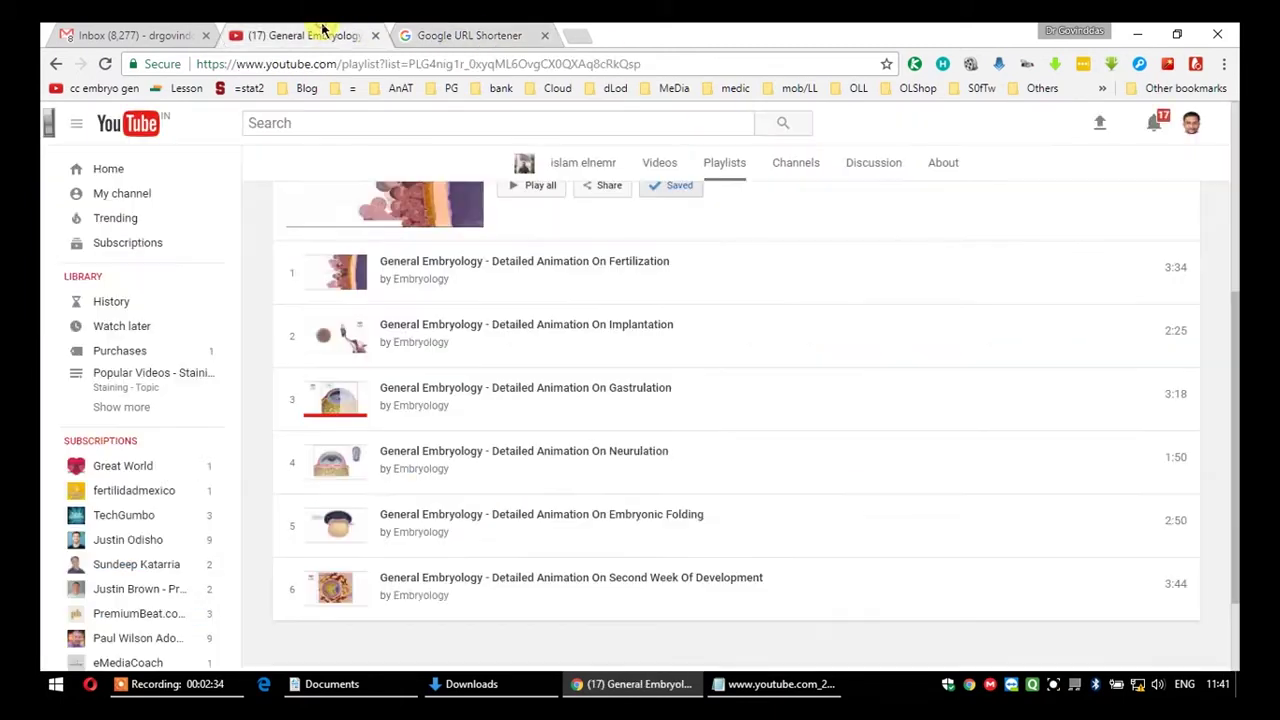
# - Select all six links in Notepad and launch Free Download Manager from the desktop
pyautogui.click(818, 688)
pyautogui.moveTo(1000, 378); pyautogui.dragTo(390, 320)
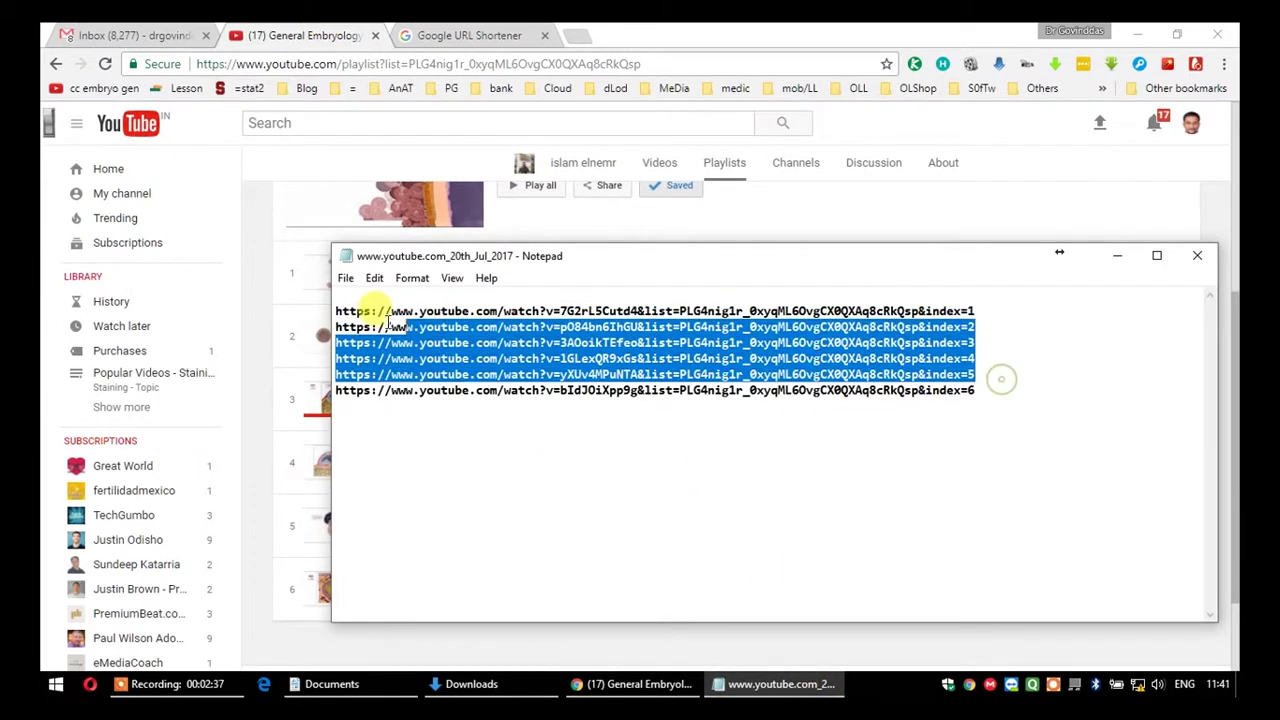
pyautogui.click(900, 430)
pyautogui.hotkey('ctrl', 'a')
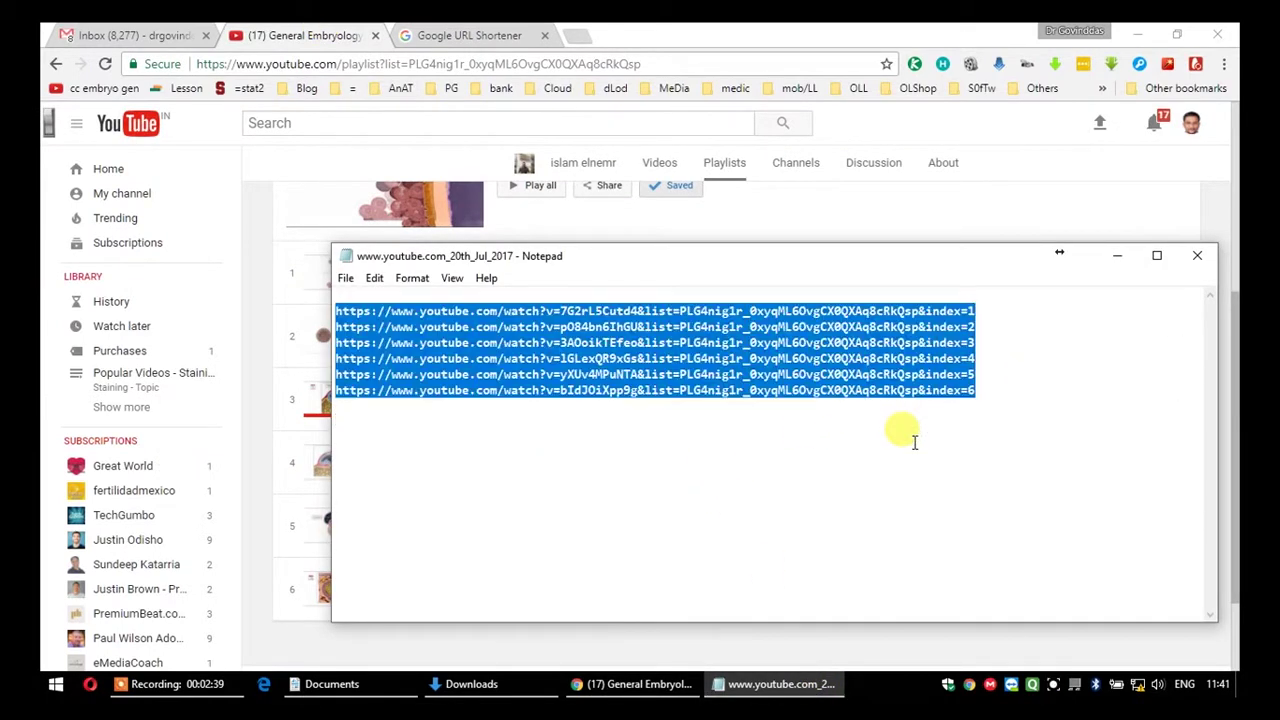
pyautogui.press('super+d')
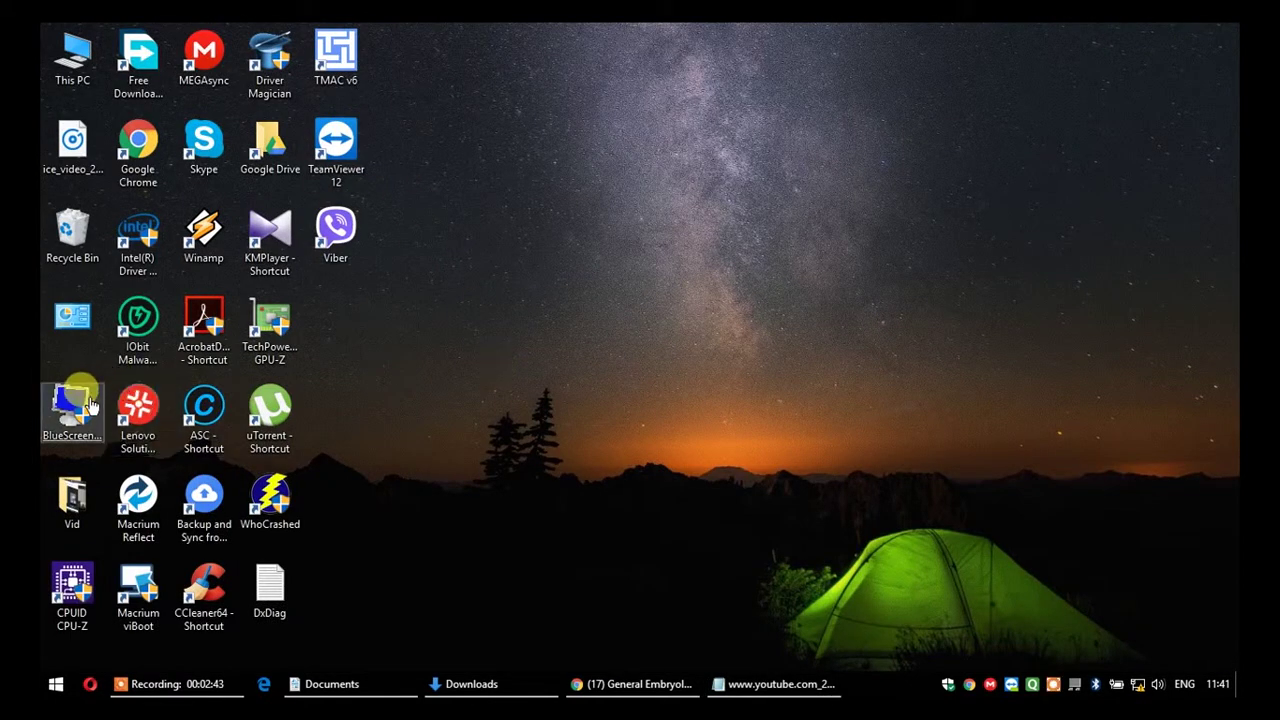
pyautogui.press('f')
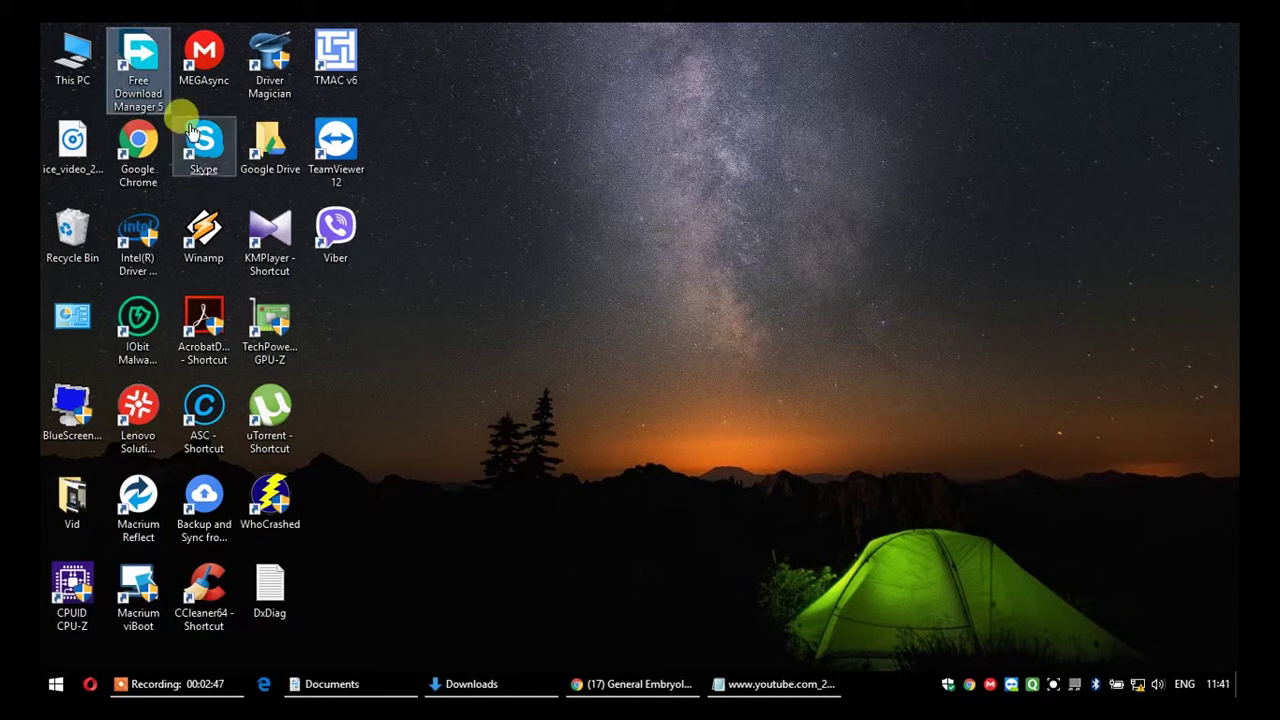
pyautogui.doubleClick(115, 42)
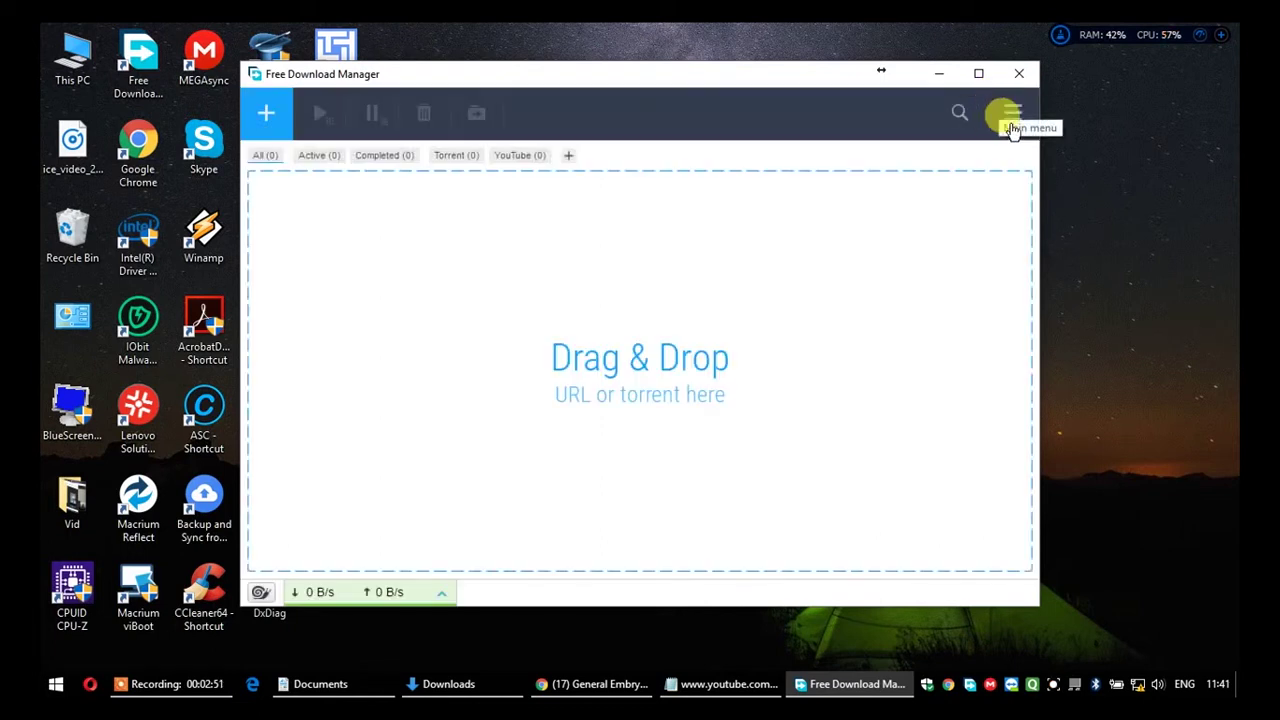
# - Add the clipboard URLs as an 'embryo playlist' download to D:\downloads, then pause it
pyautogui.click(1013, 113)
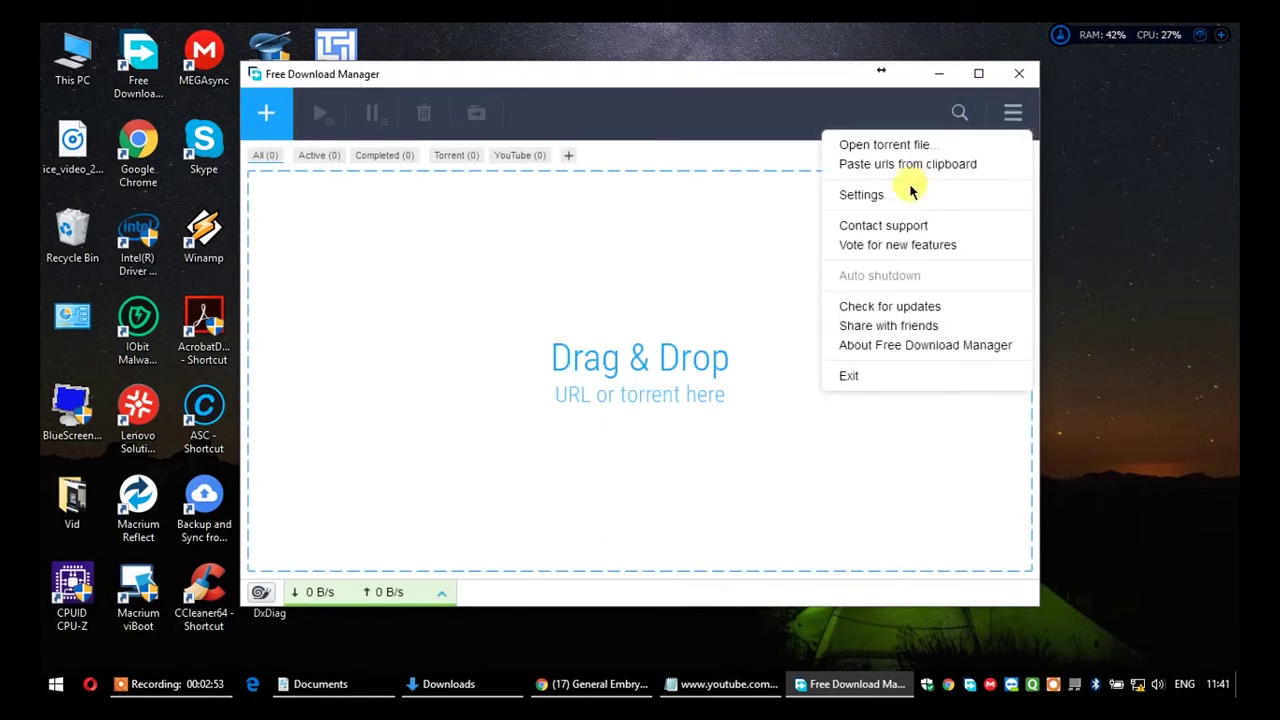
pyautogui.click(945, 163)
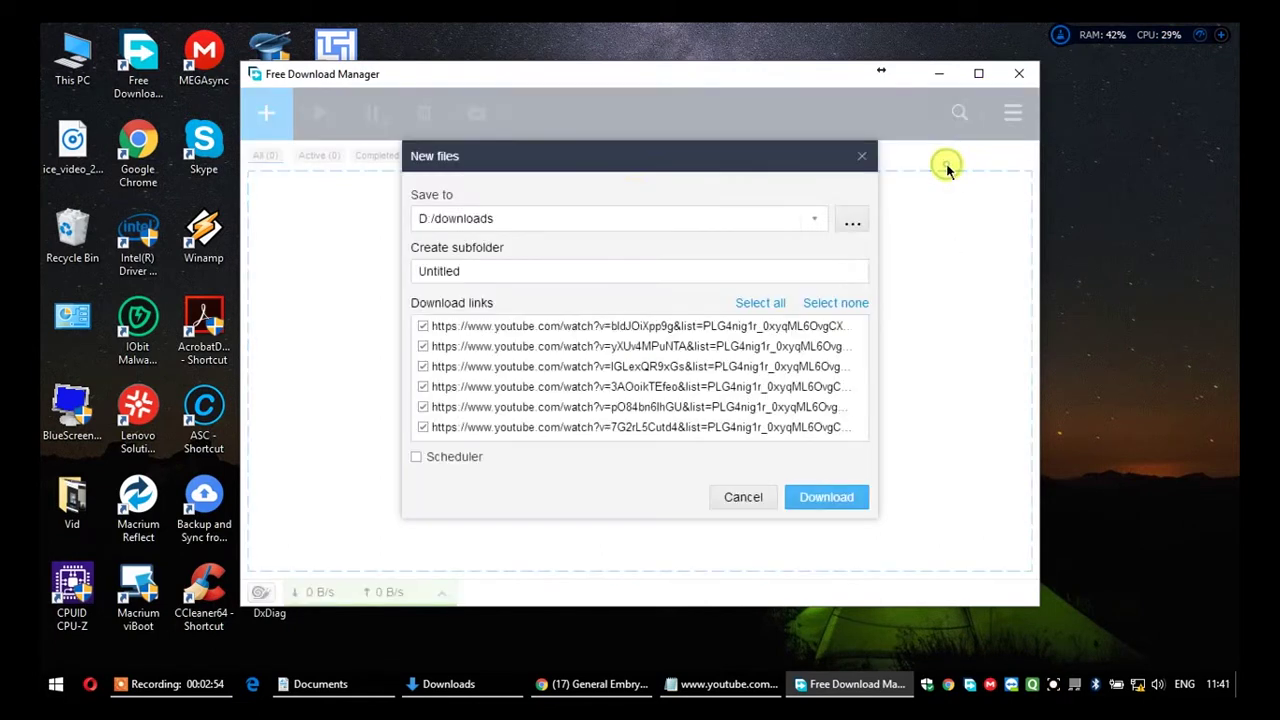
pyautogui.doubleClick(508, 268)
pyautogui.write('embryo playlist')
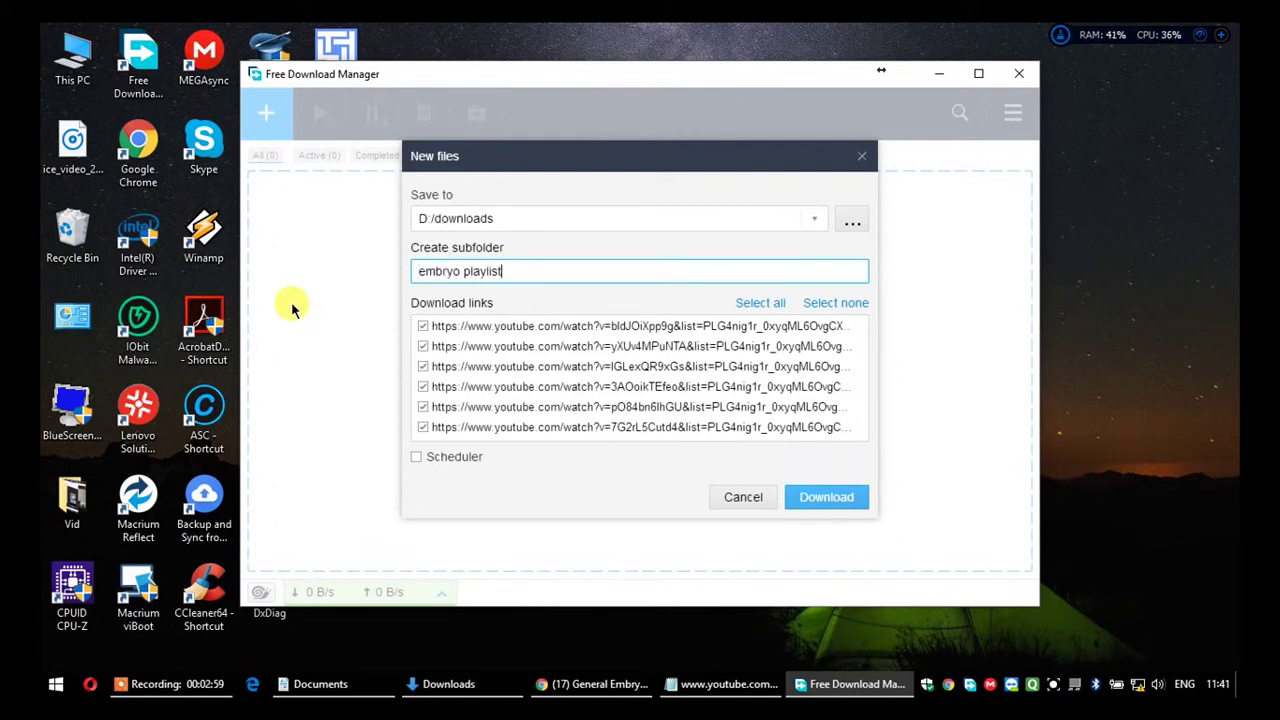
pyautogui.click(815, 502)
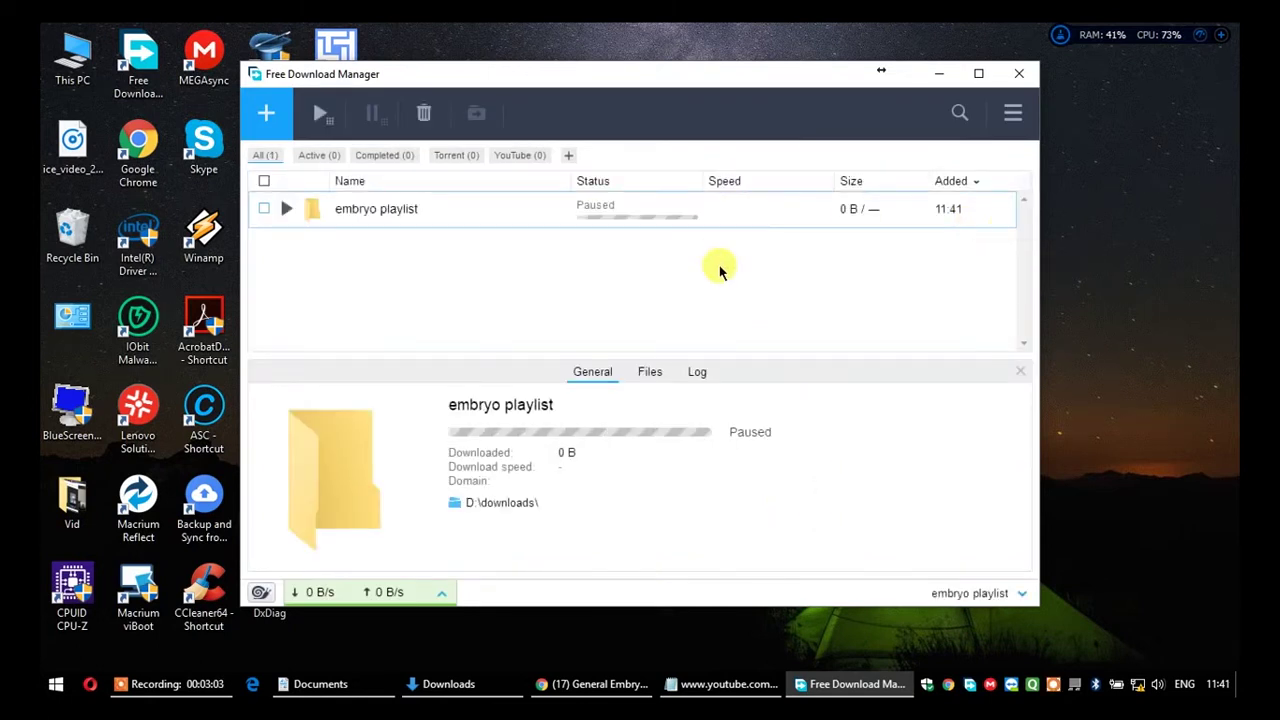
pyautogui.click(286, 208)
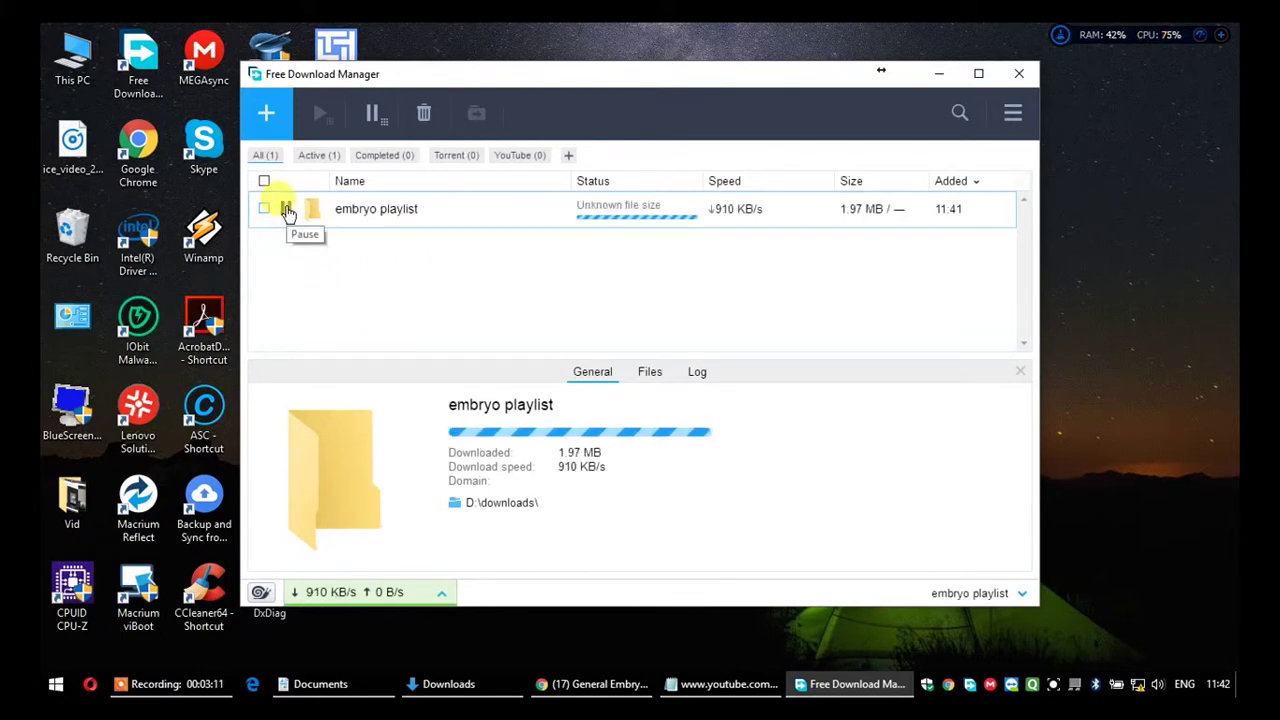
pyautogui.click(287, 210)
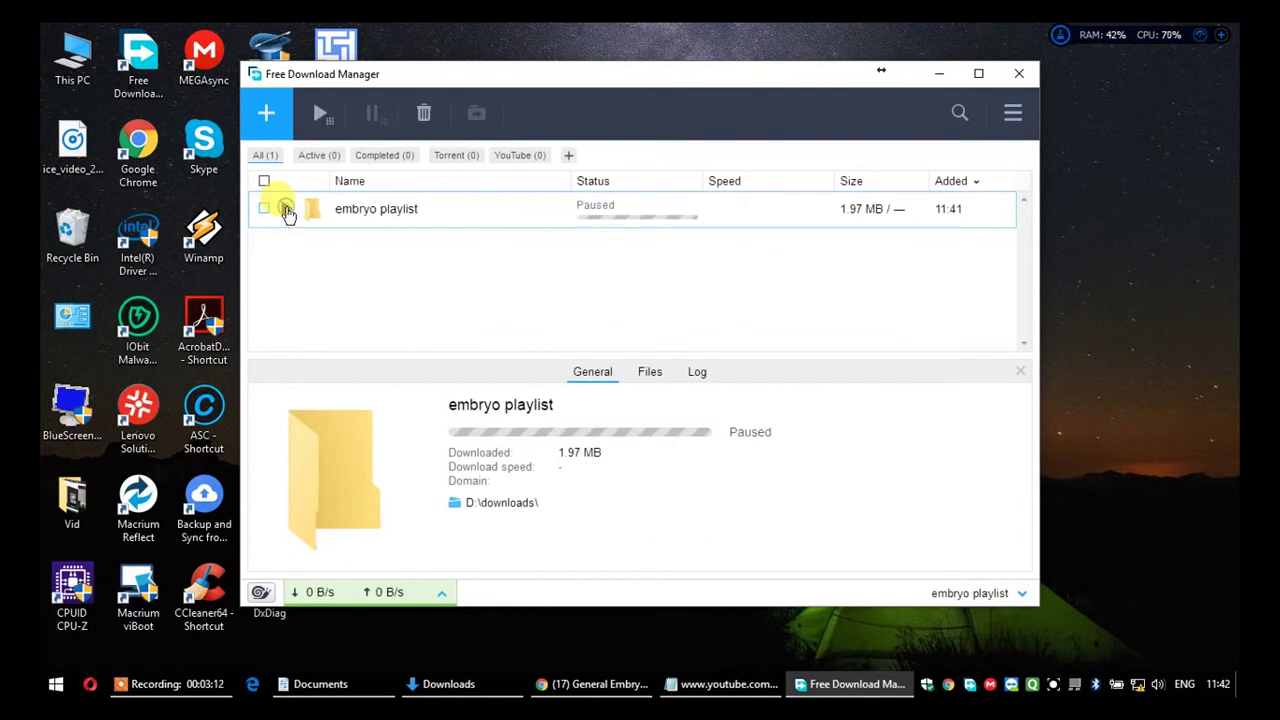
pyautogui.click(575, 686)
pyautogui.click(848, 688)
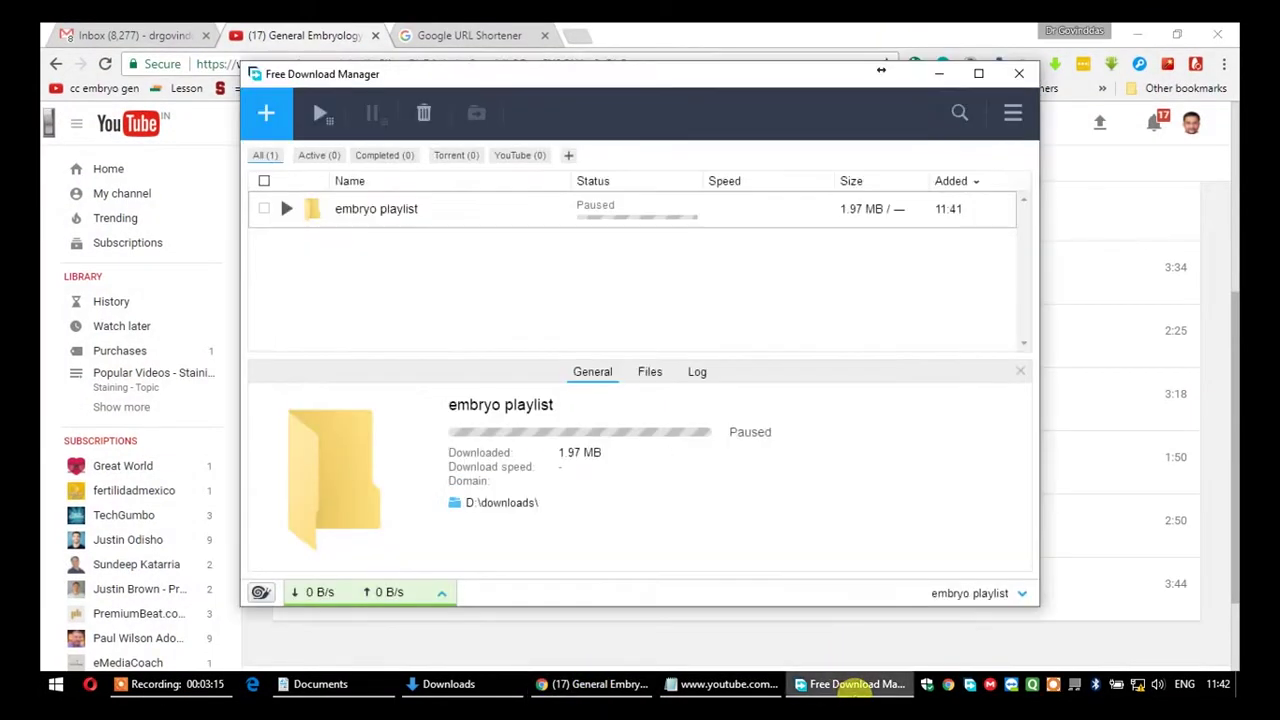
# - Minimize Free Download Manager and use the Link Klipper icon on the General Embryology playlist
pyautogui.click(937, 74)
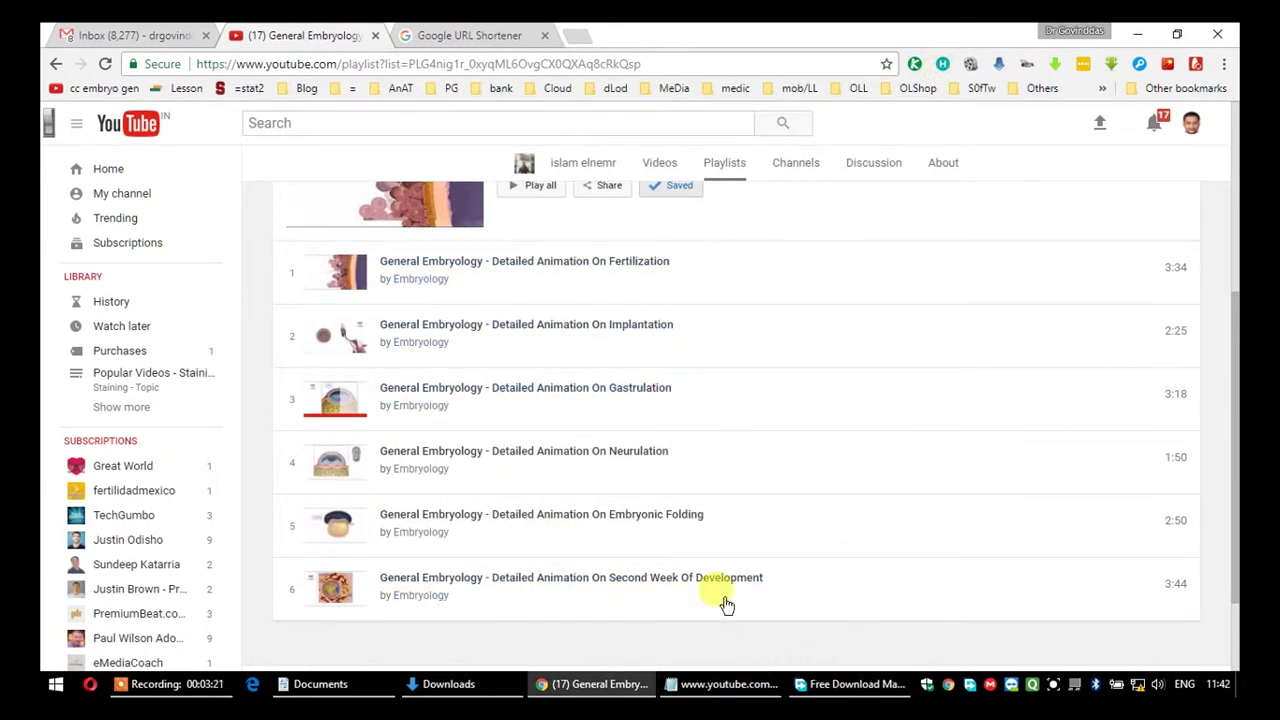
pyautogui.click(914, 66)
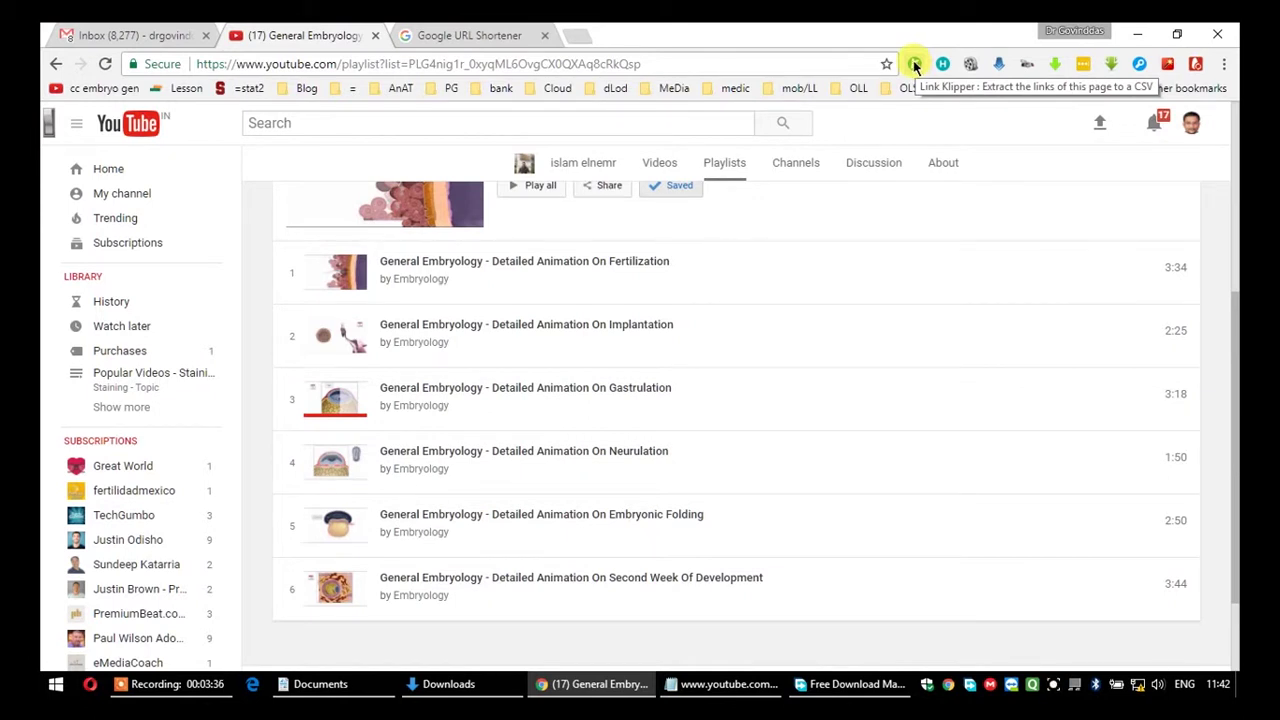
pyautogui.click(916, 67)
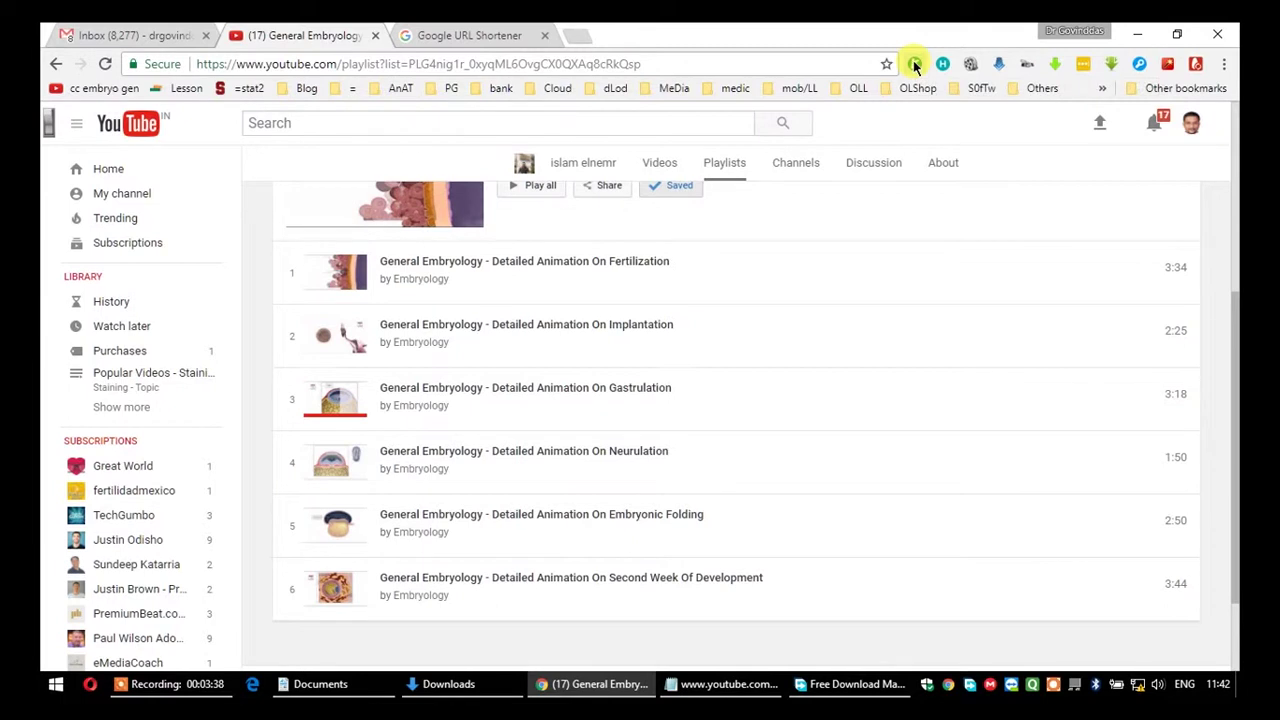